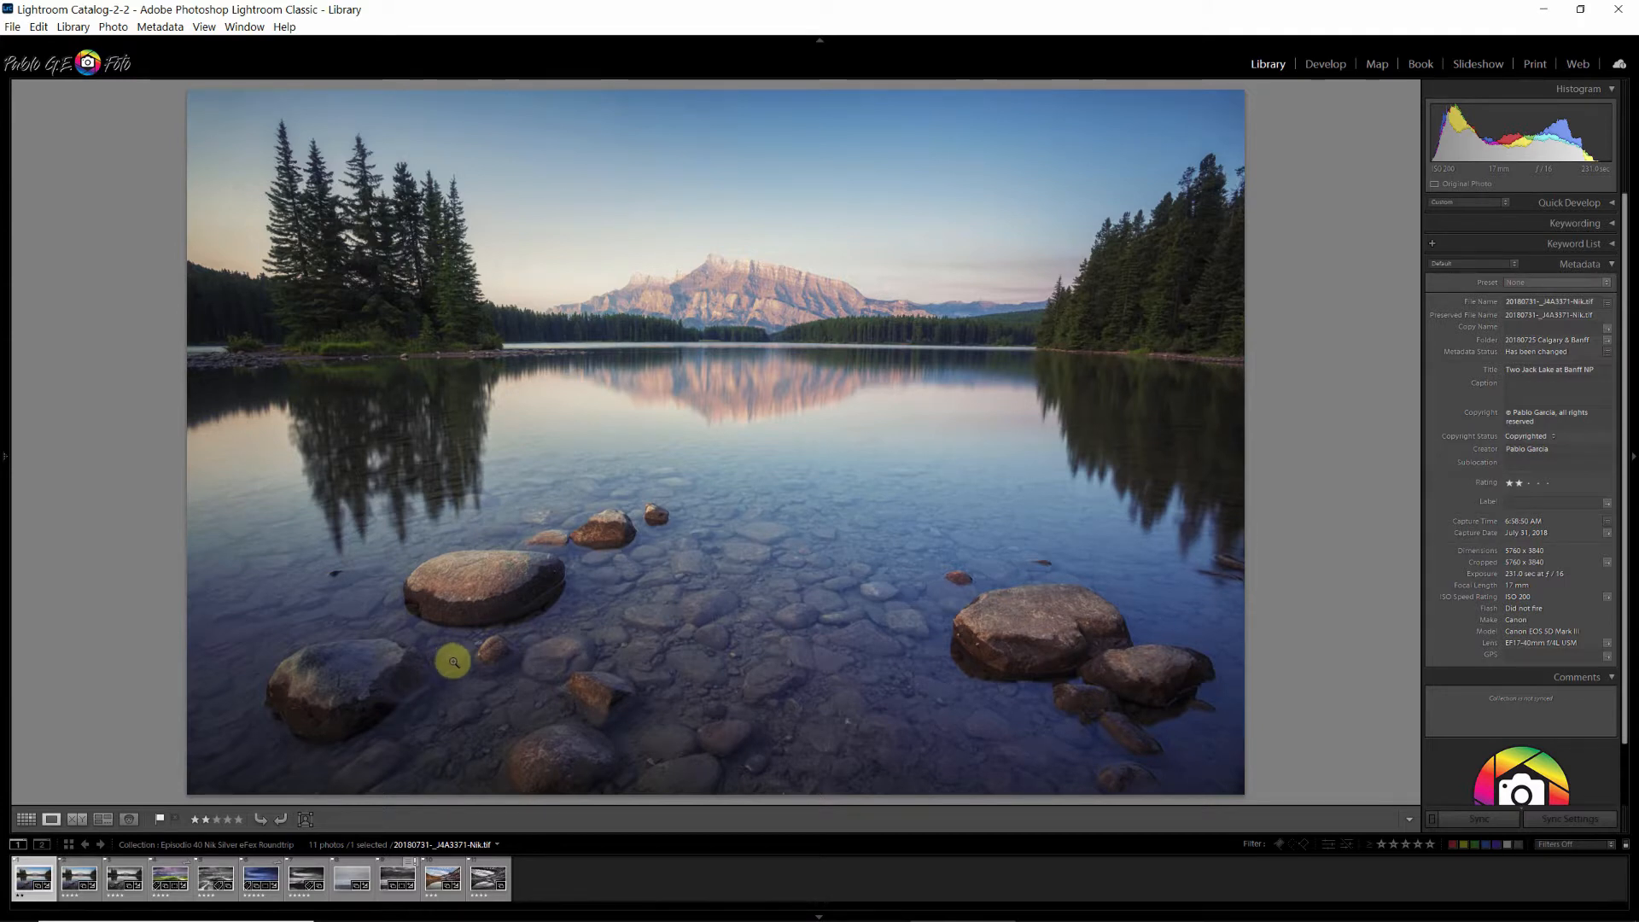
Step: Compare the colour PS Edit version of the lake photo with its black-and-white Silver Efex V2 version
left_click(77, 866)
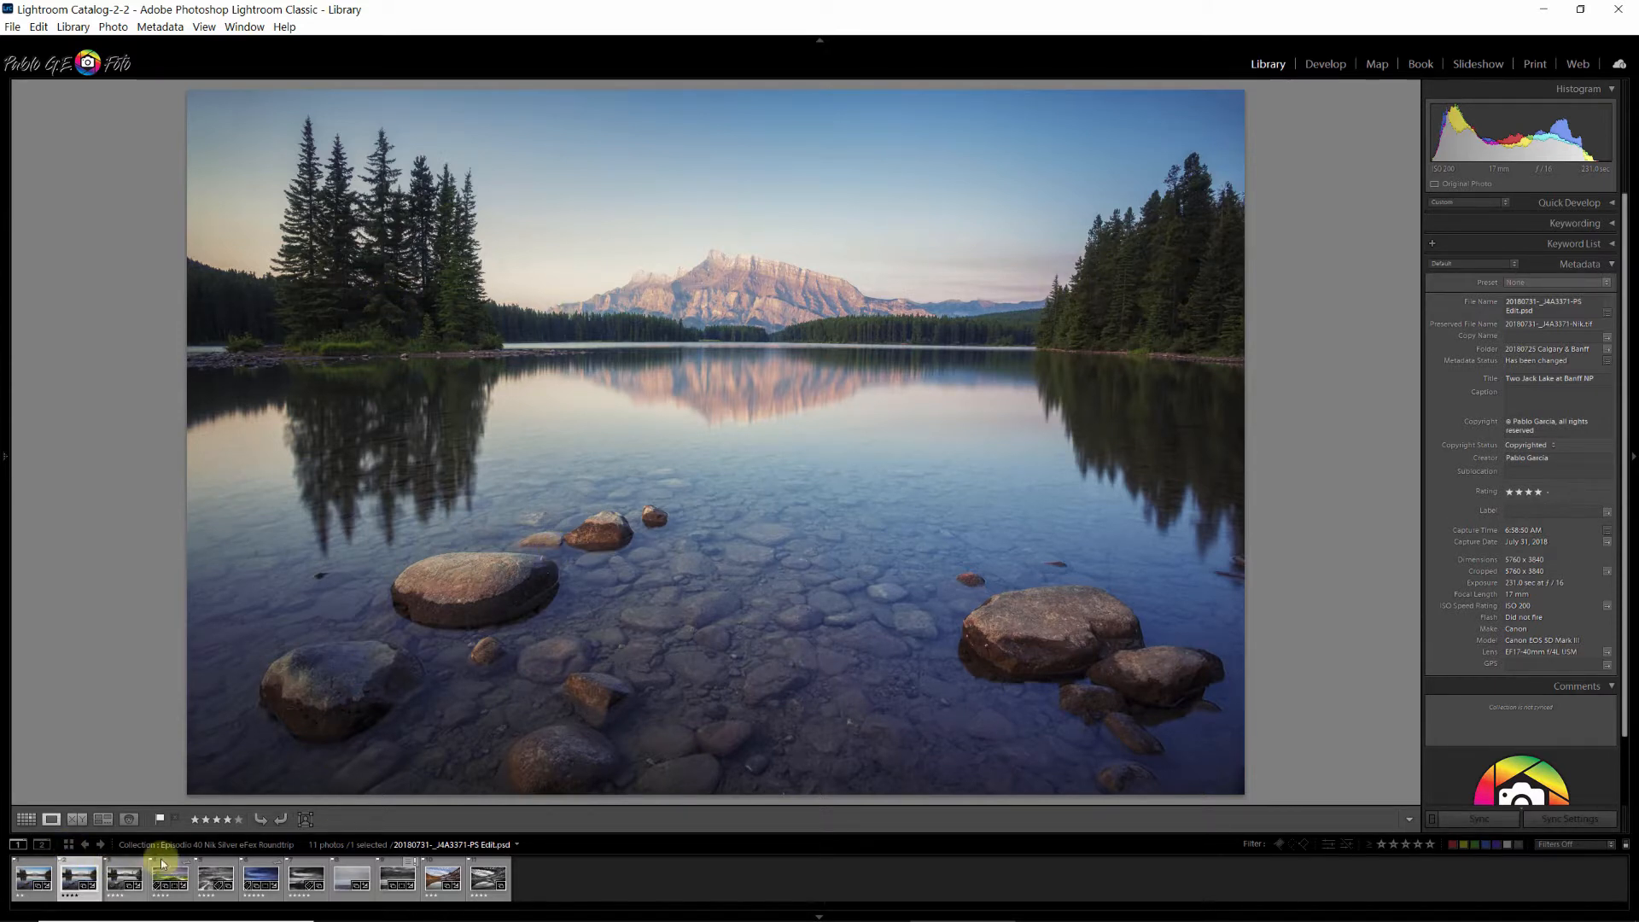
left_click(128, 867)
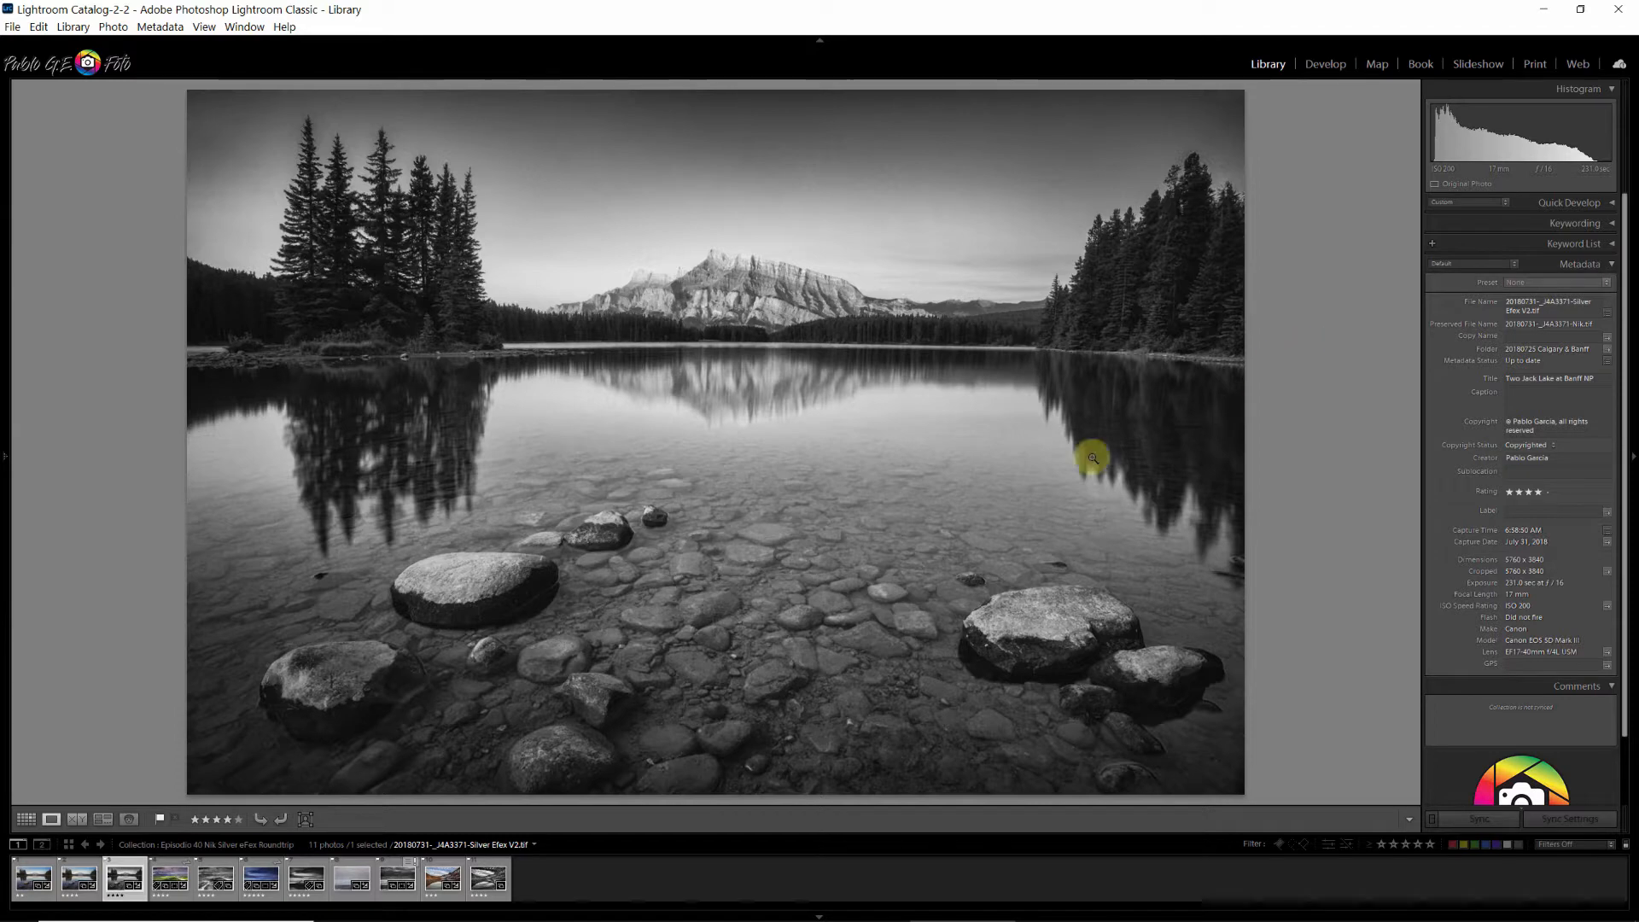
left_click(79, 880)
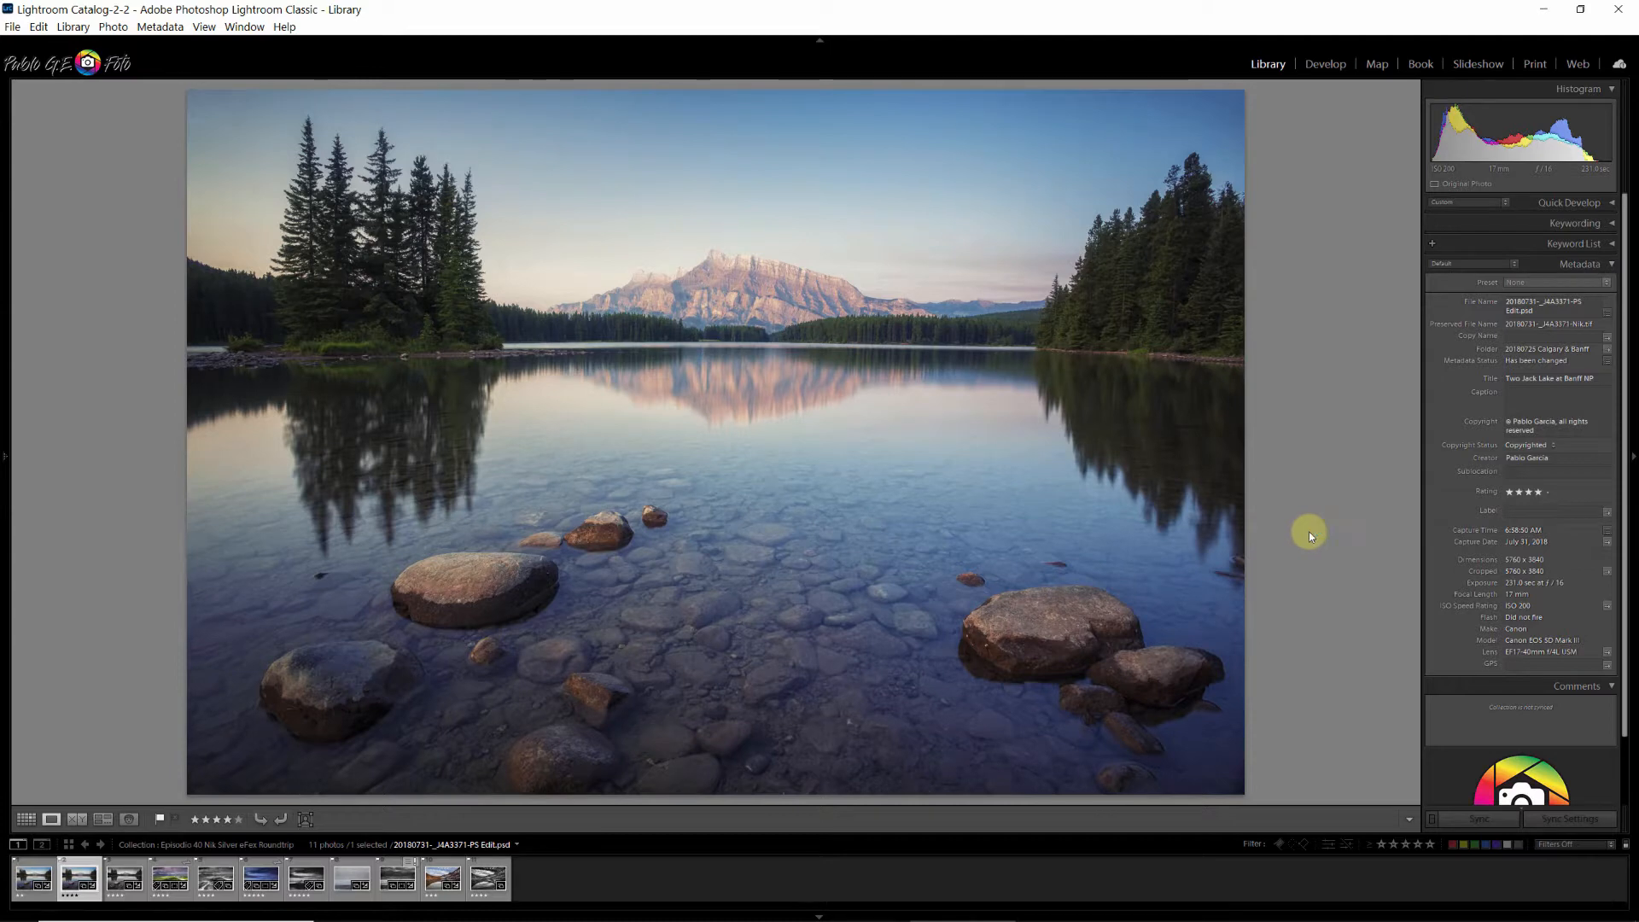
left_click(124, 872)
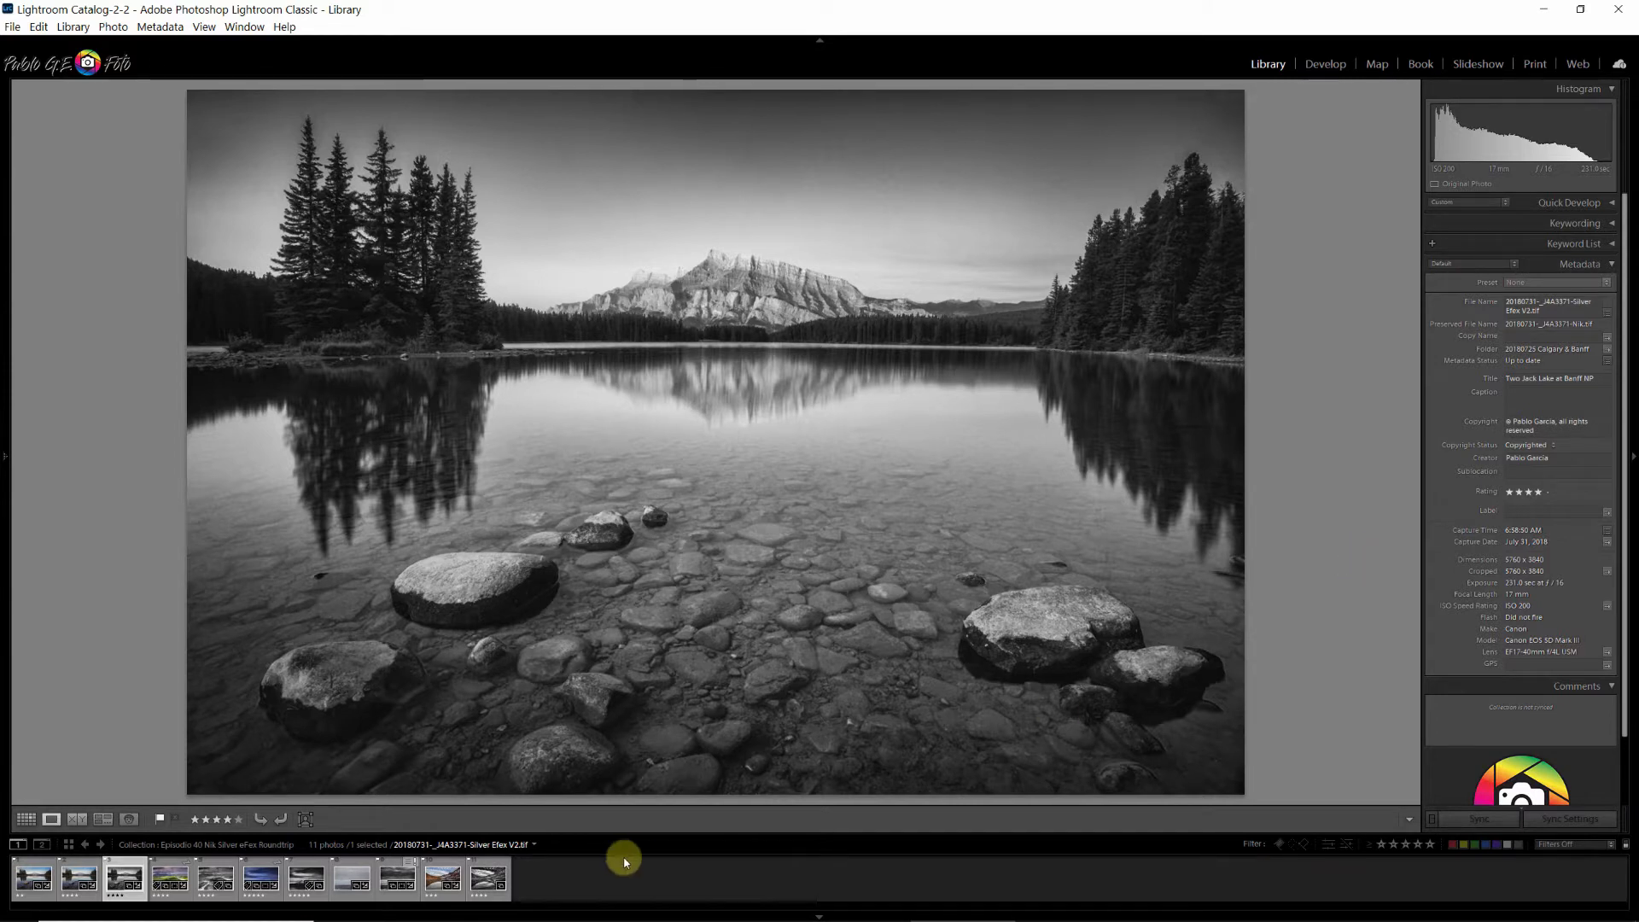
left_click(81, 871)
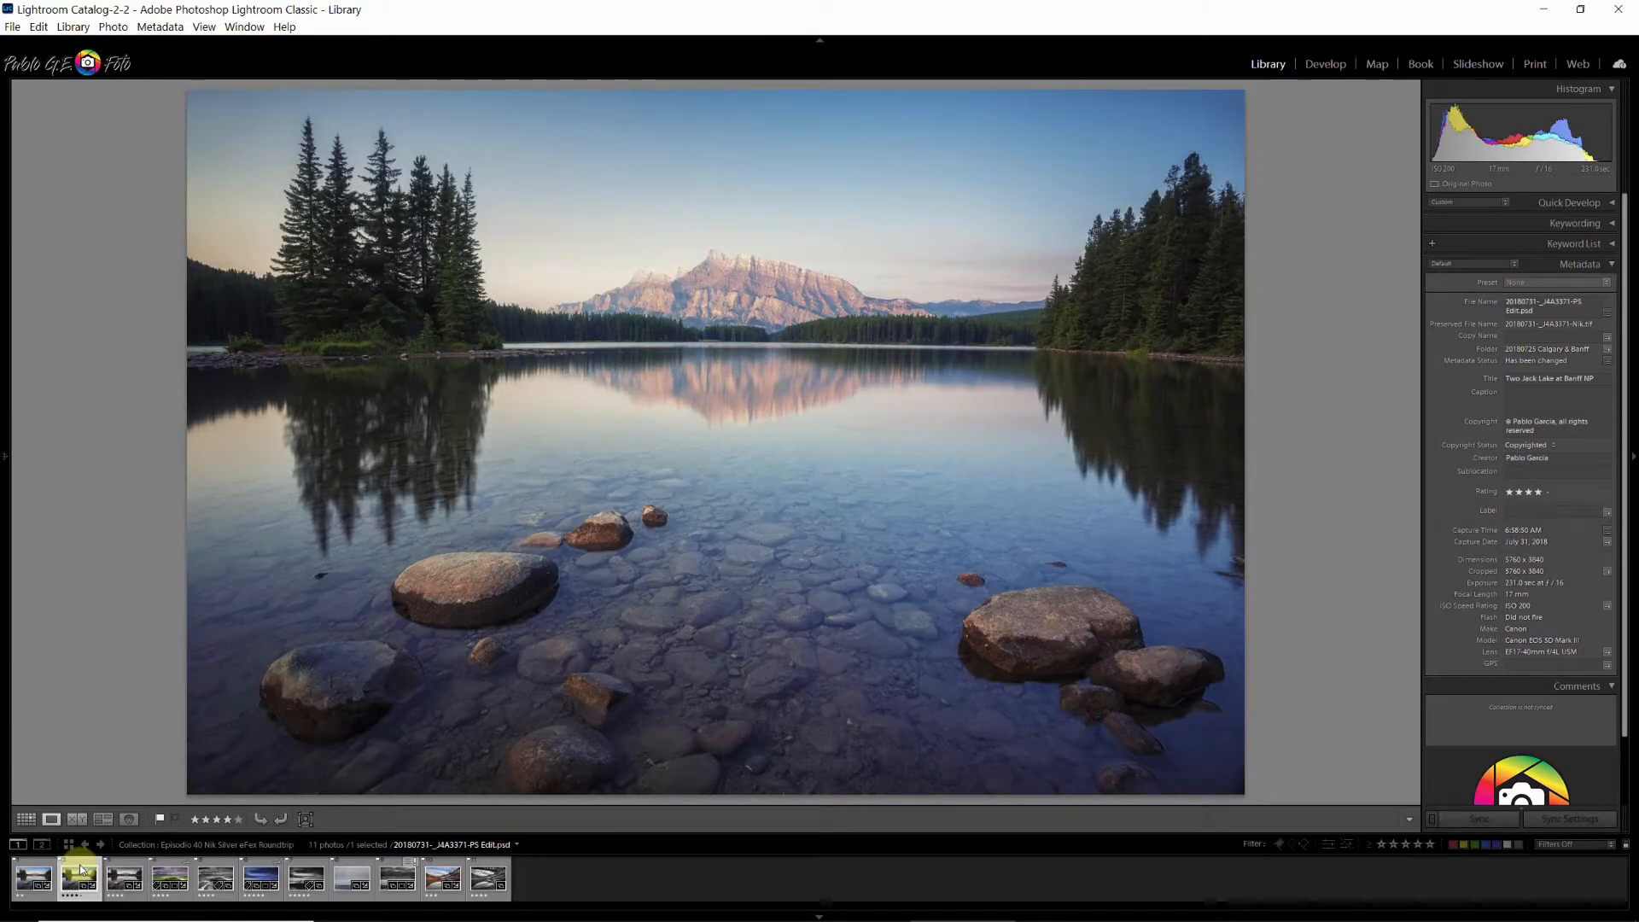
left_click(132, 870)
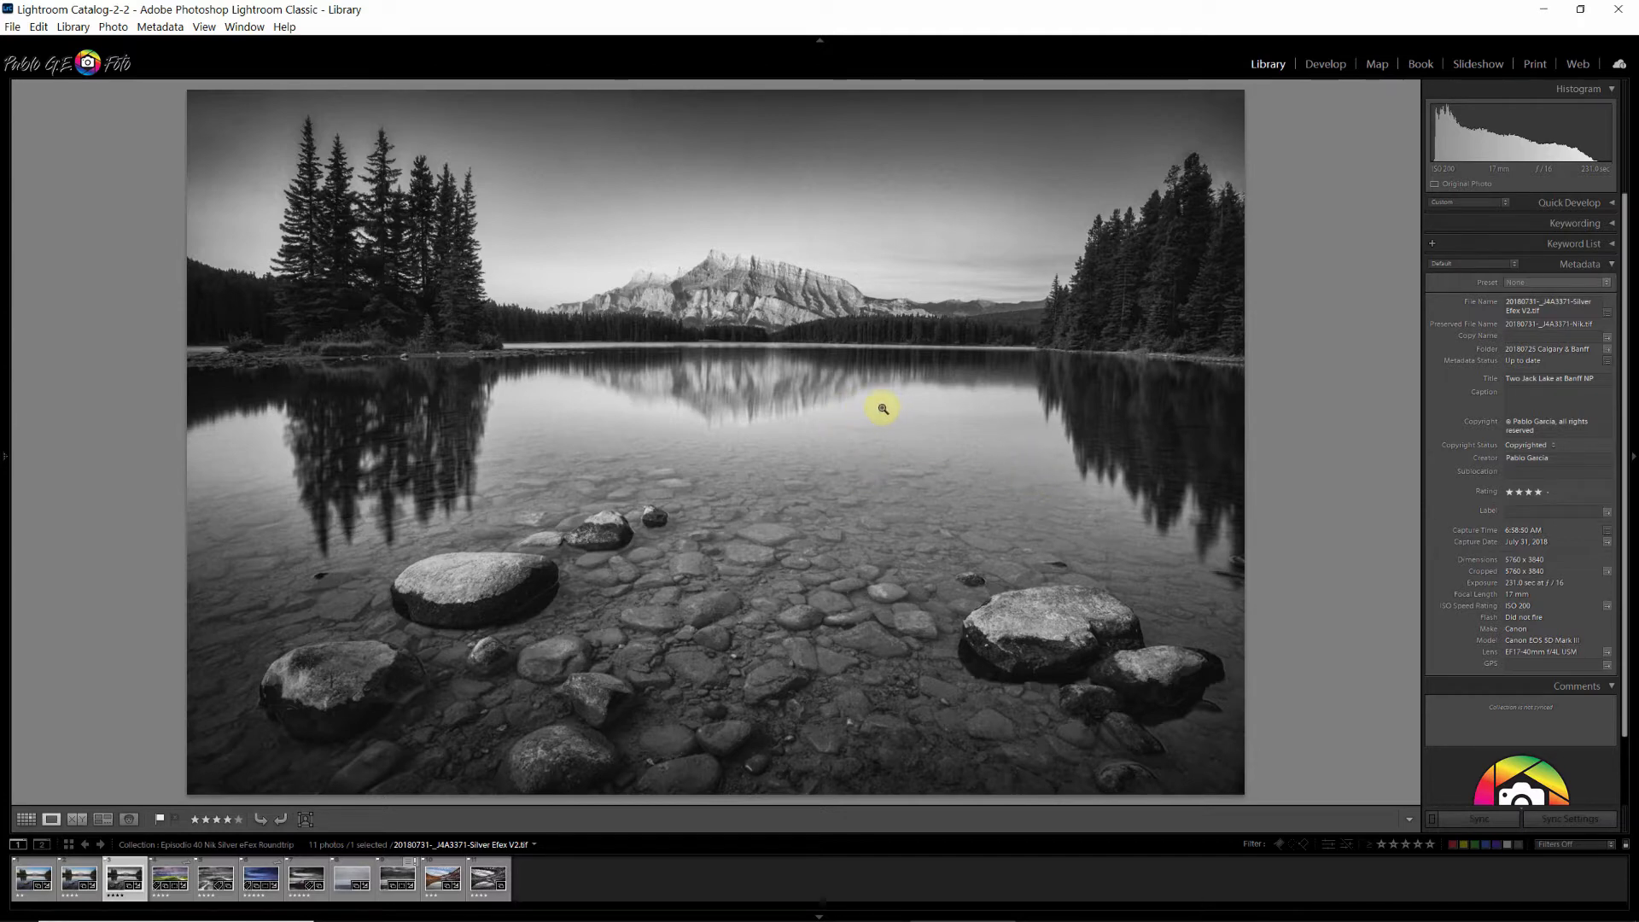
Step: Open the black-and-white Silver Efex V2 TIFF in Silver Efex Pro 2 with Edit Original and dismiss the TIFF notice
right_click(687, 410)
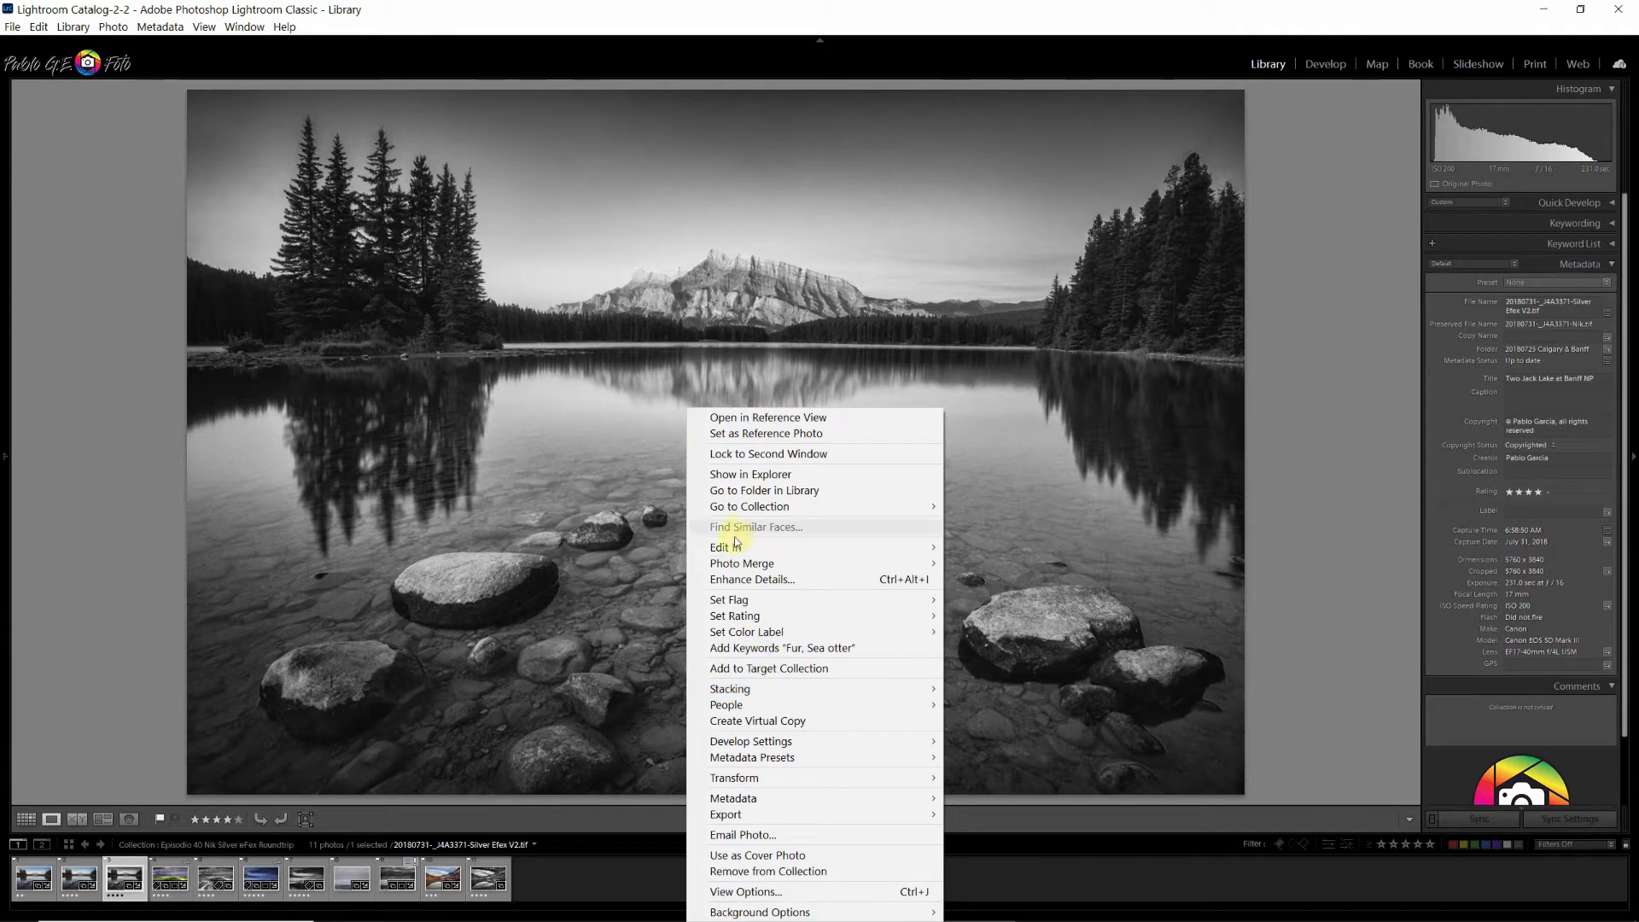
mouse_move(739, 552)
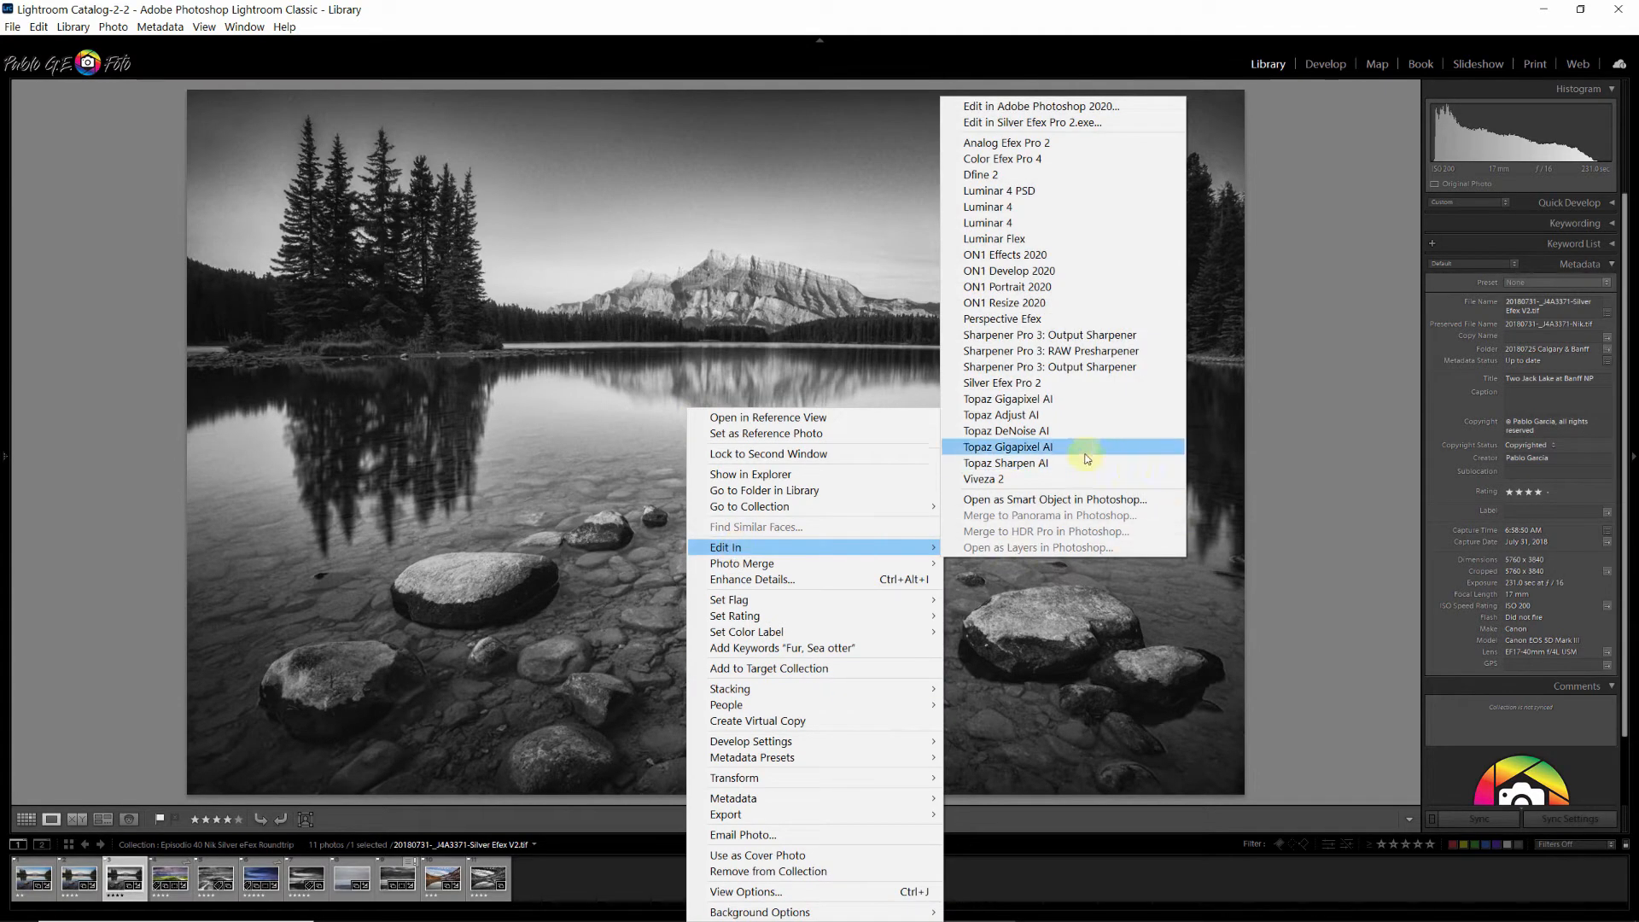
left_click(1050, 382)
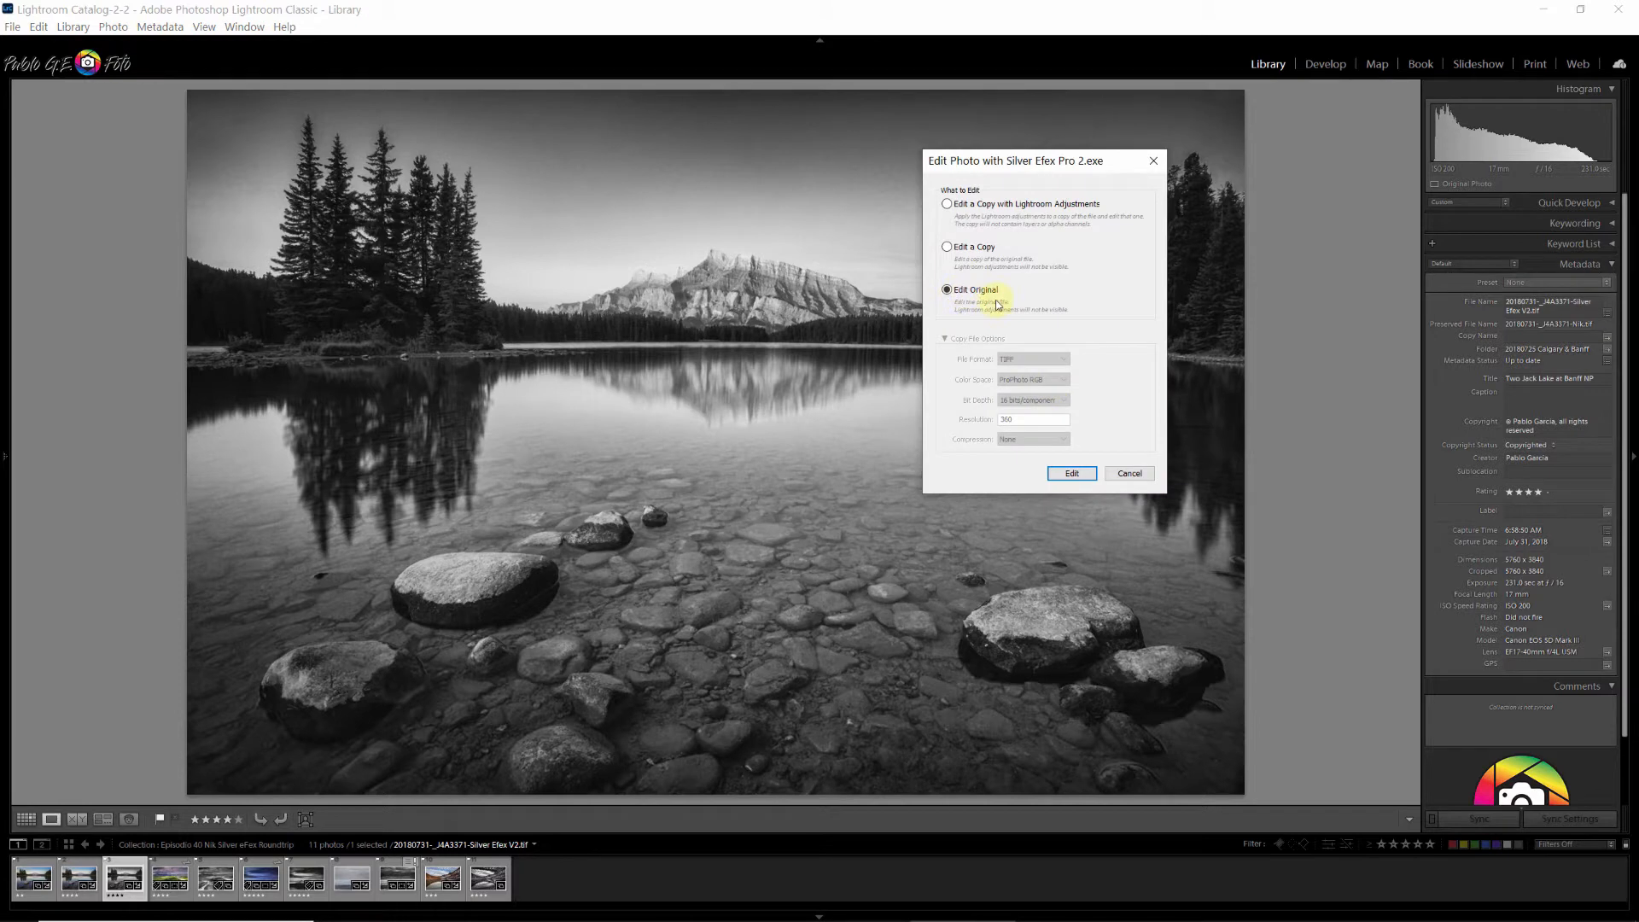
left_click(1072, 475)
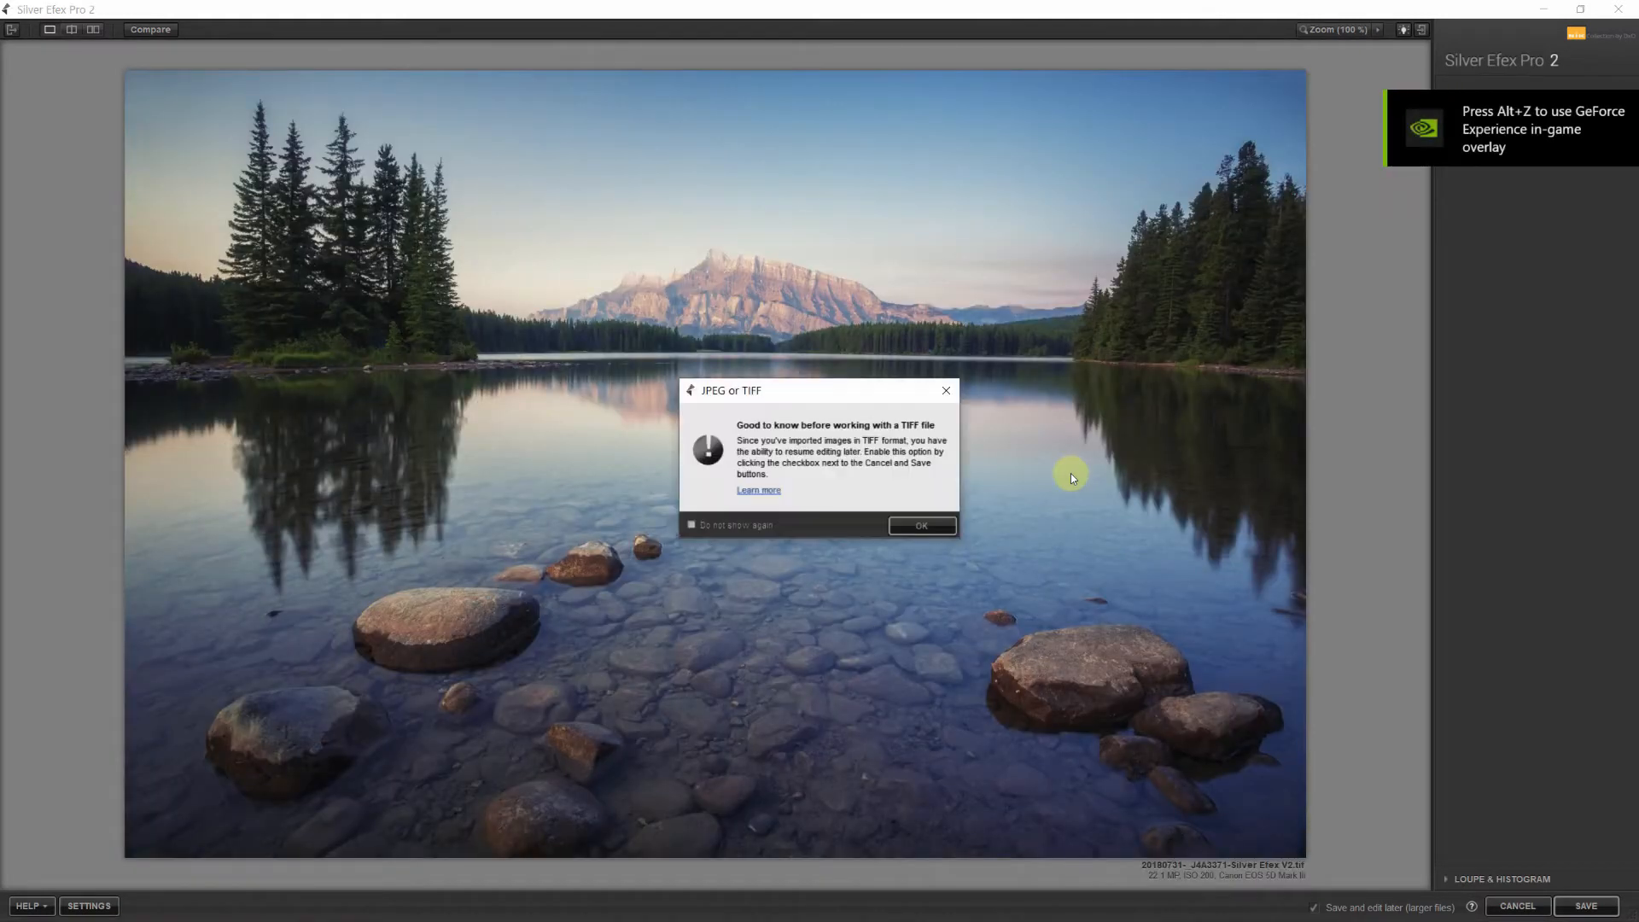
left_click(922, 525)
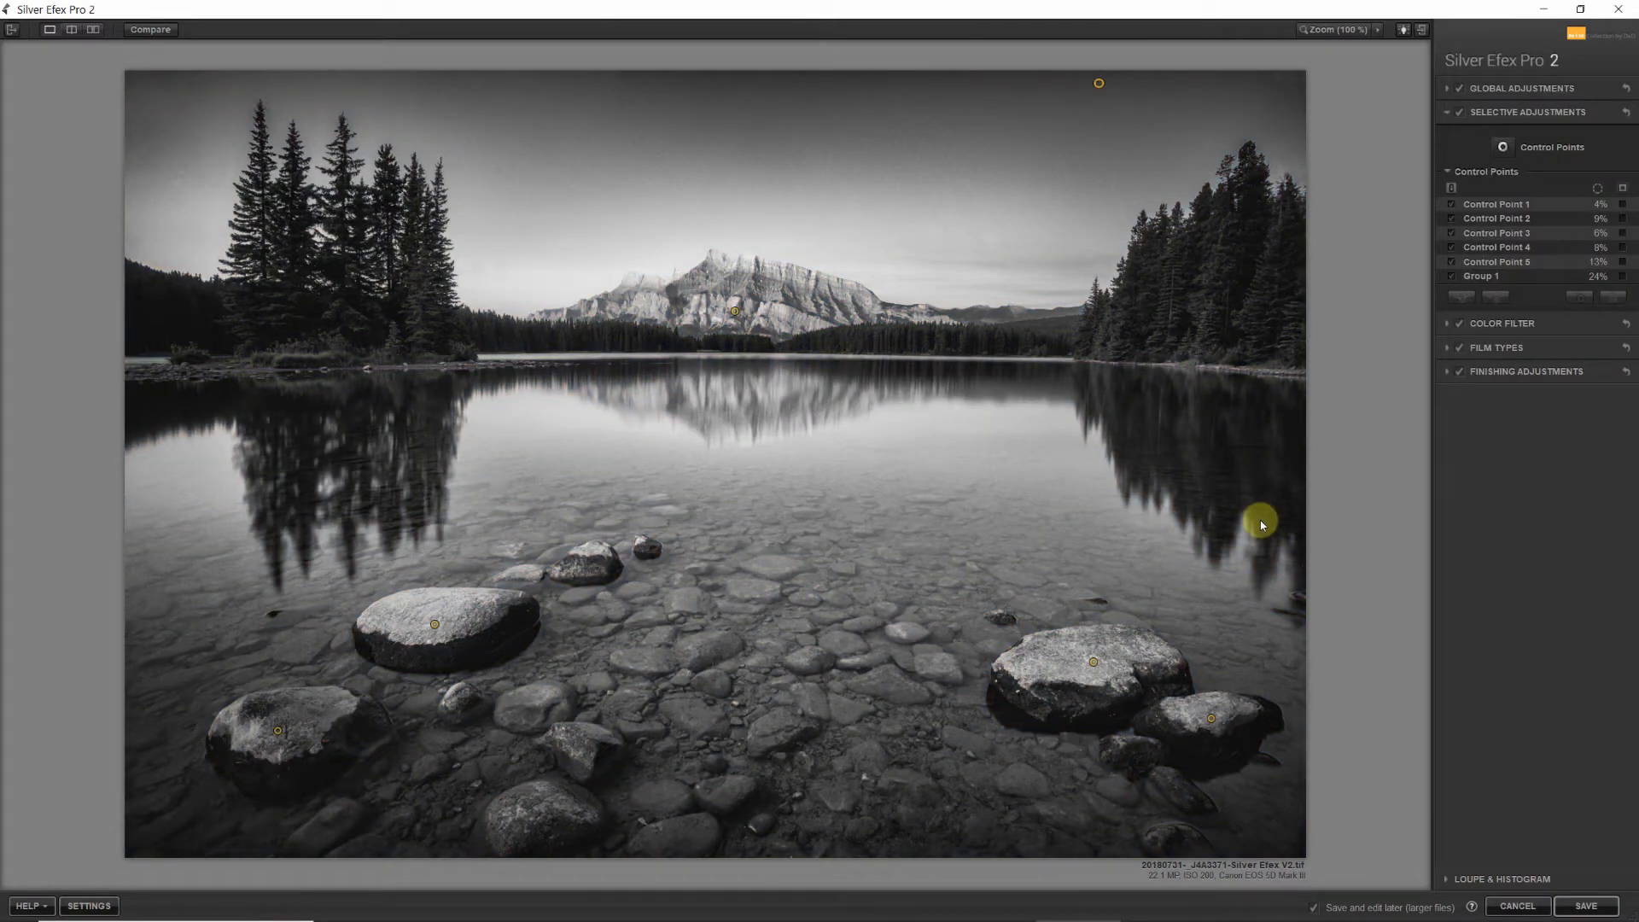
Step: Look through the preset library and the custom and imported presets
left_click(12, 31)
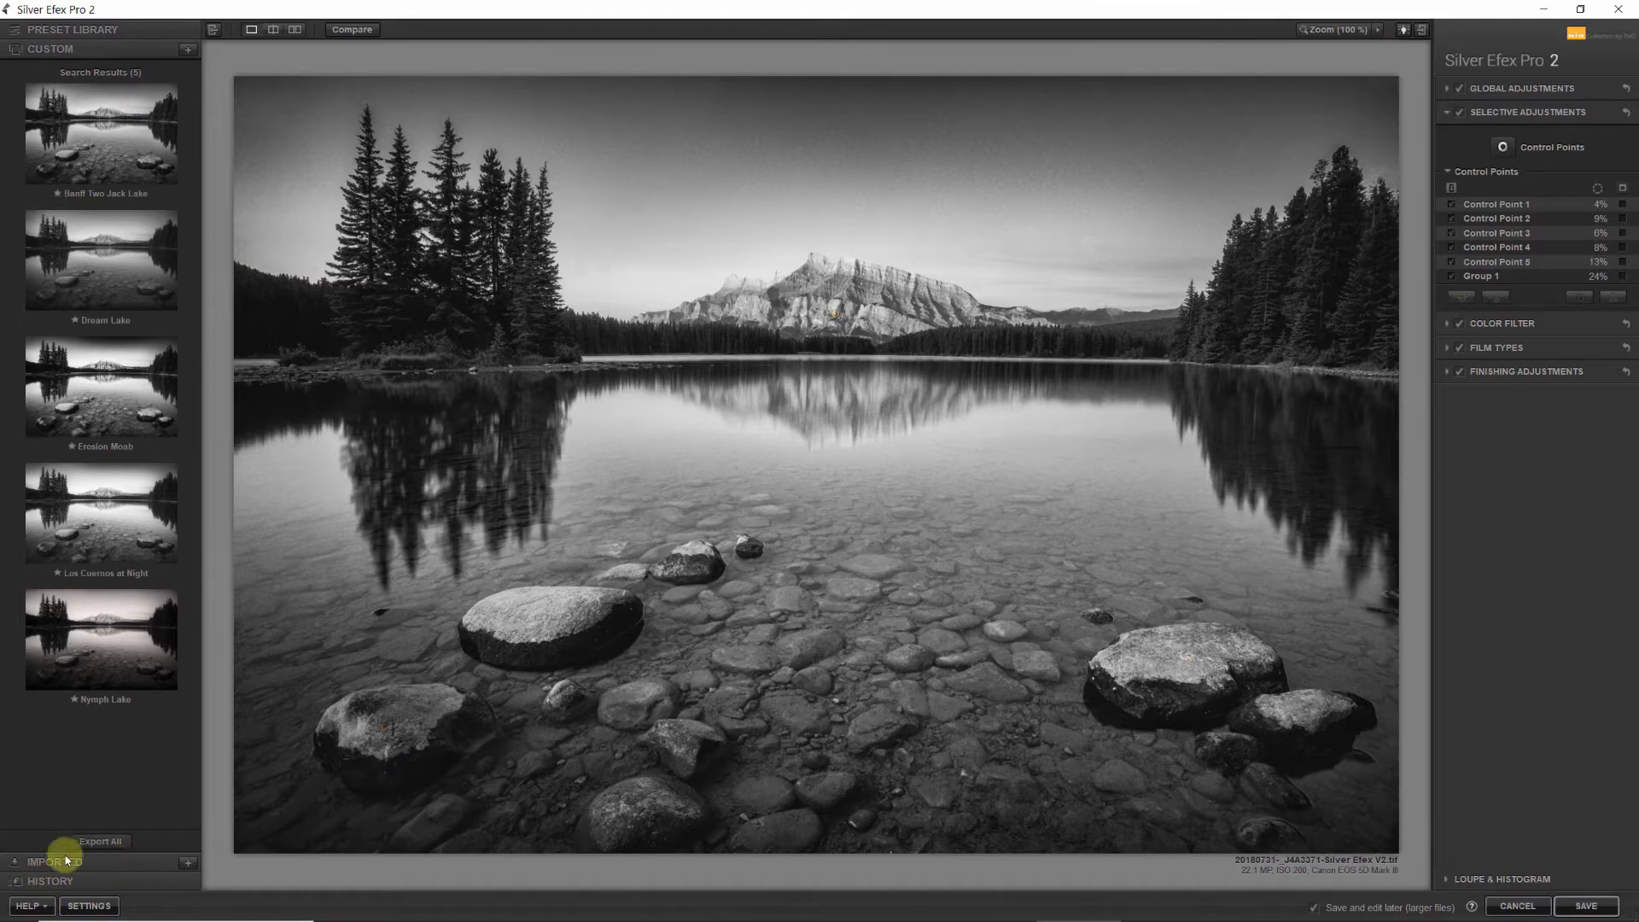
left_click(58, 29)
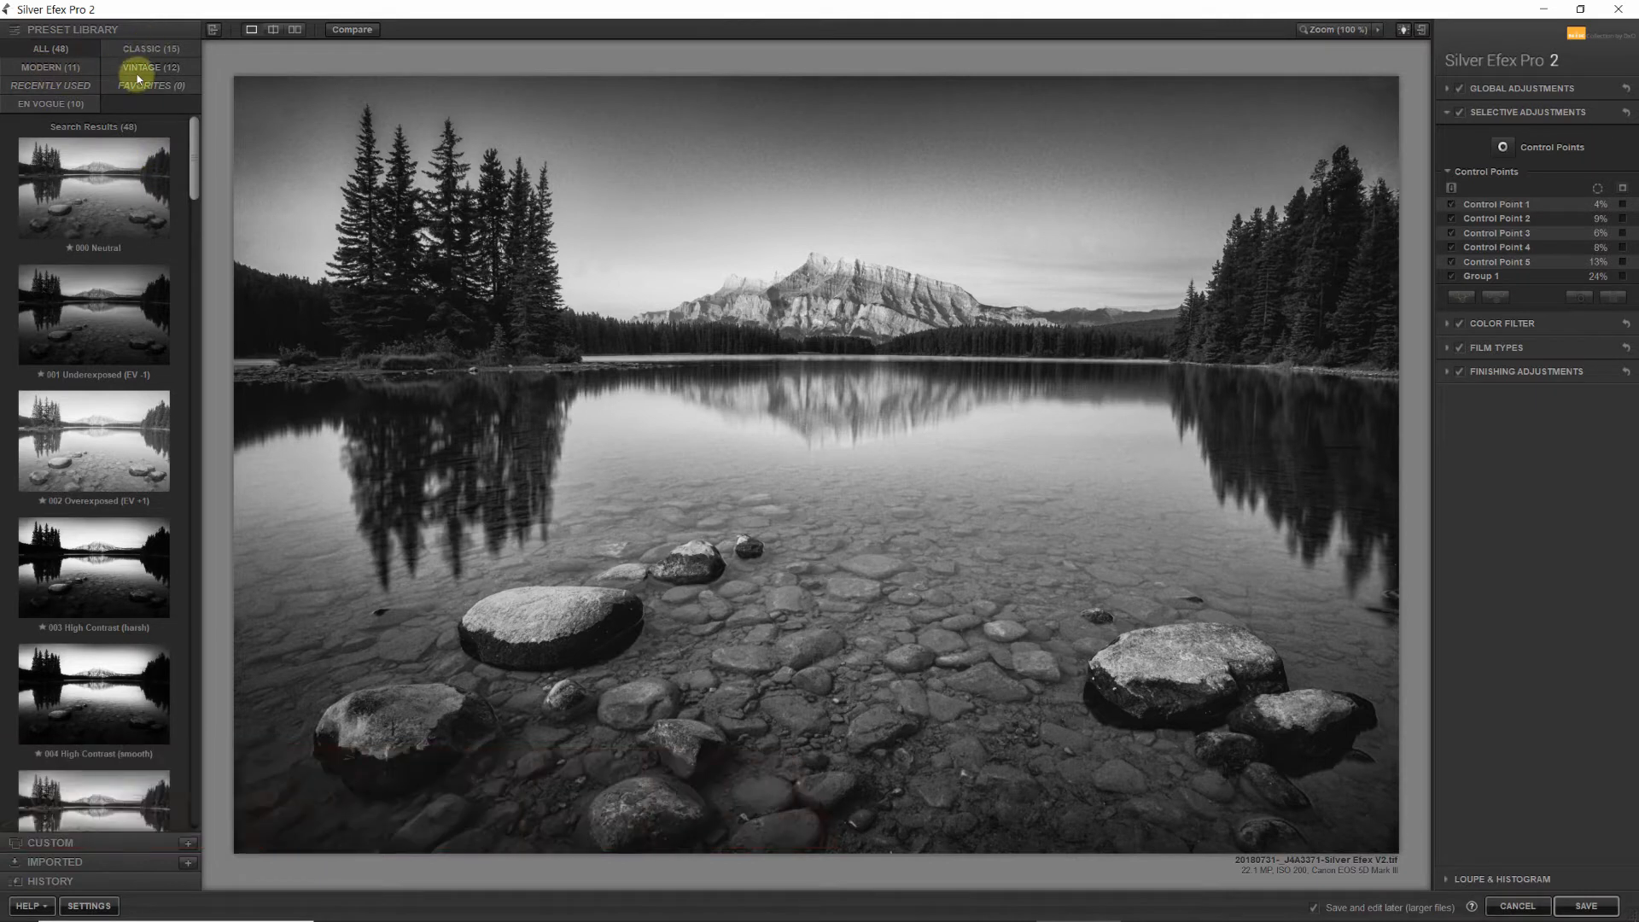
left_click(101, 859)
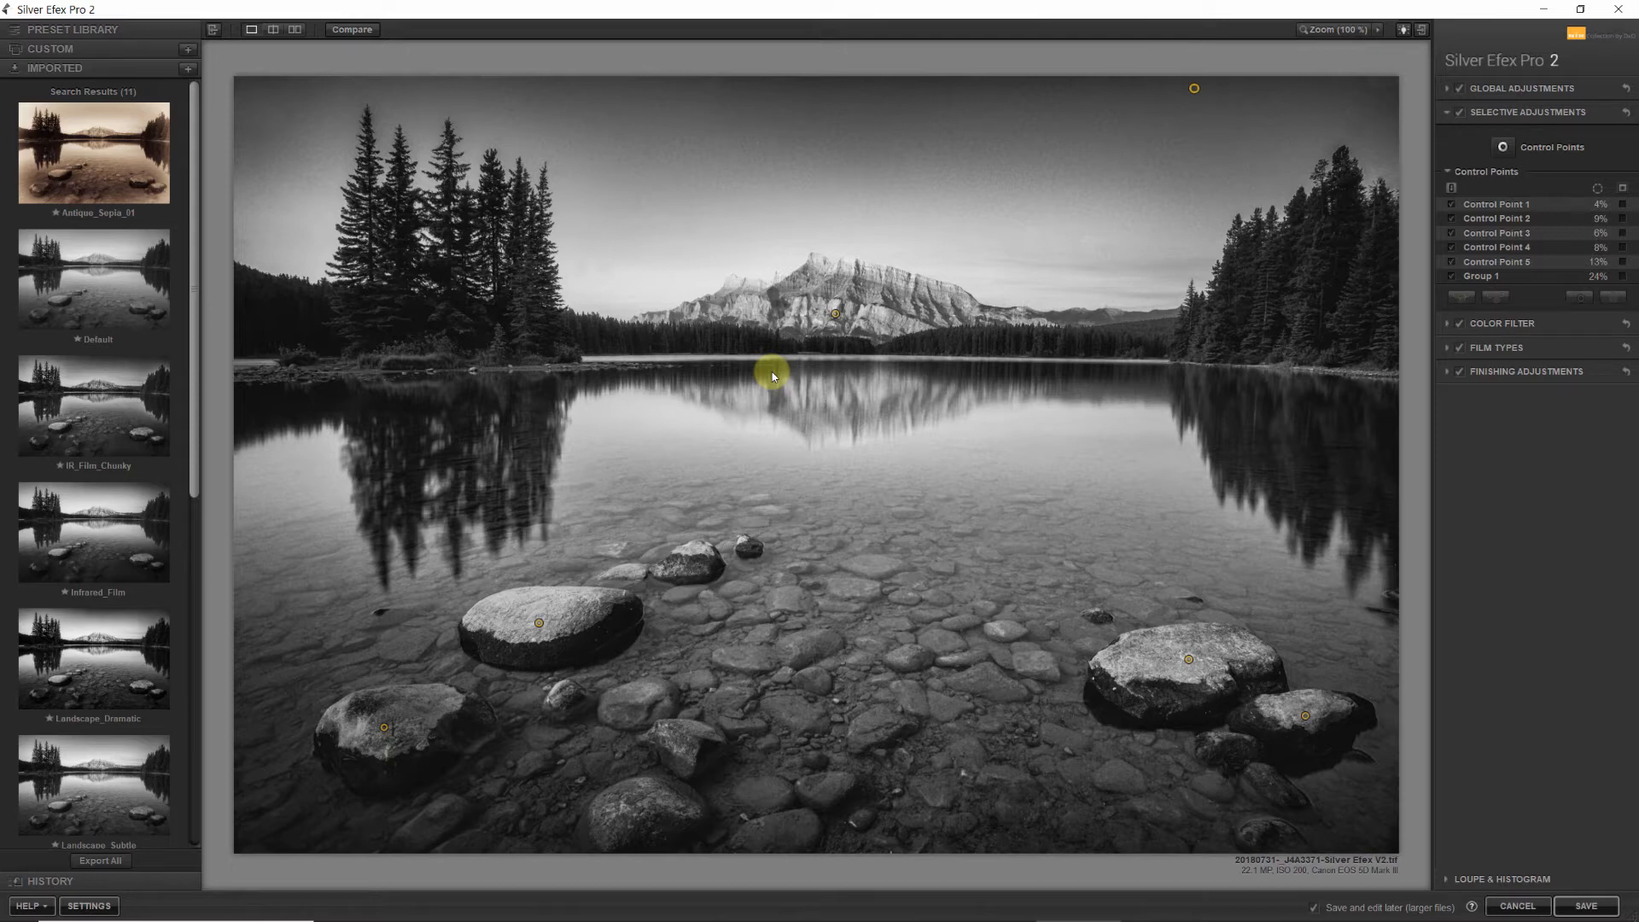
left_click(64, 49)
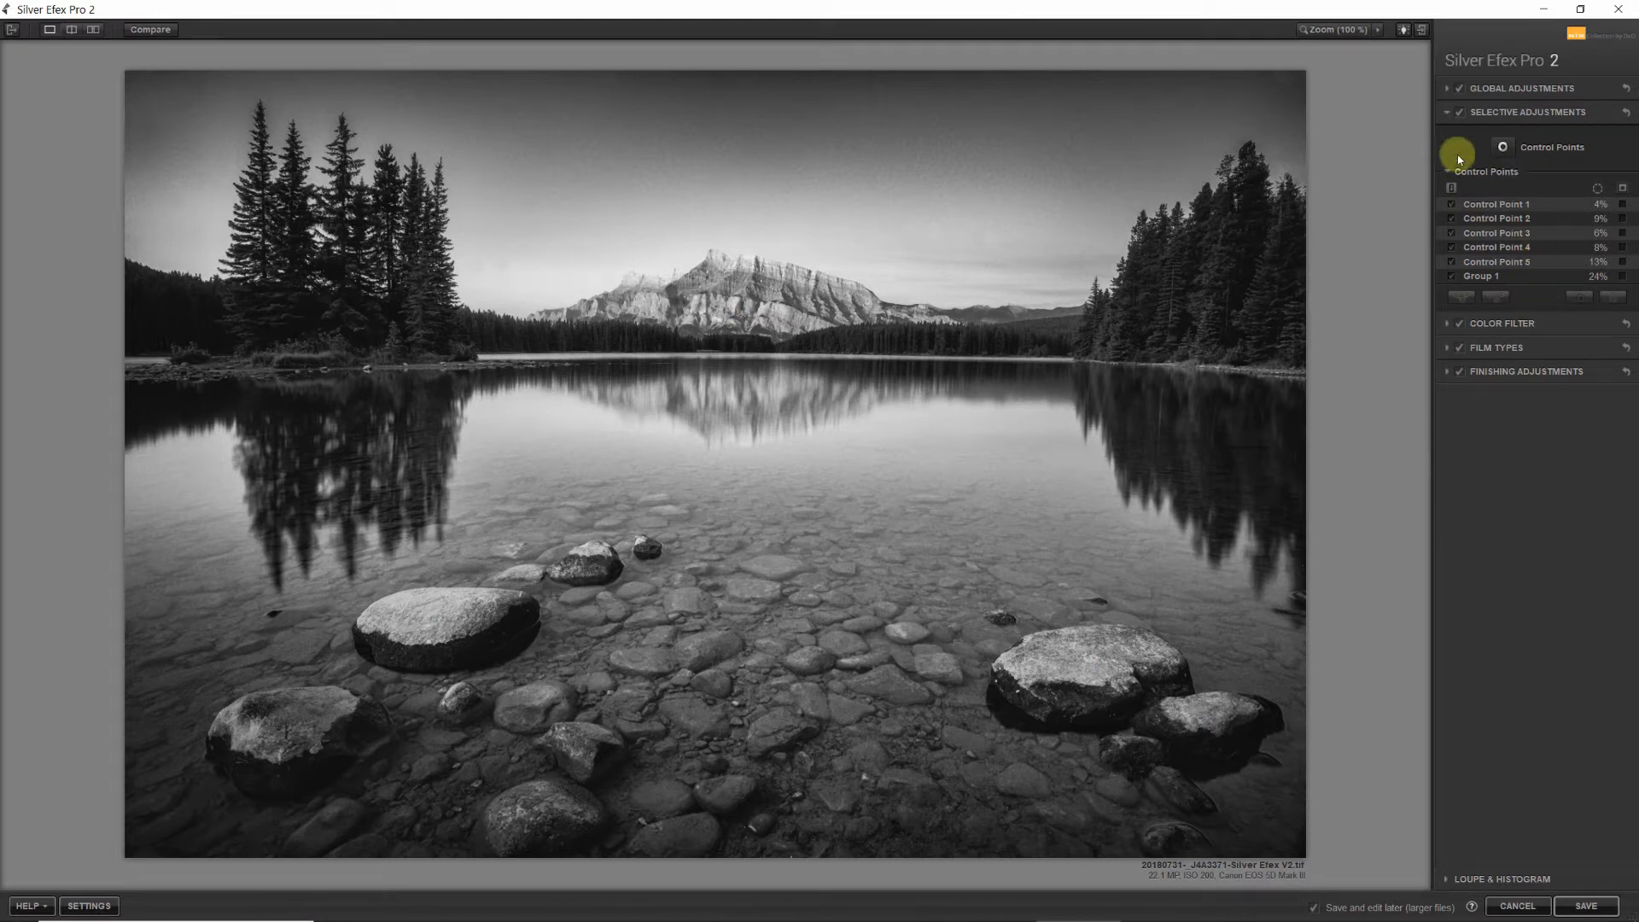
Step: Review the detailed Brightness, Contrast and Structure settings in the global adjustments
left_click(1450, 88)
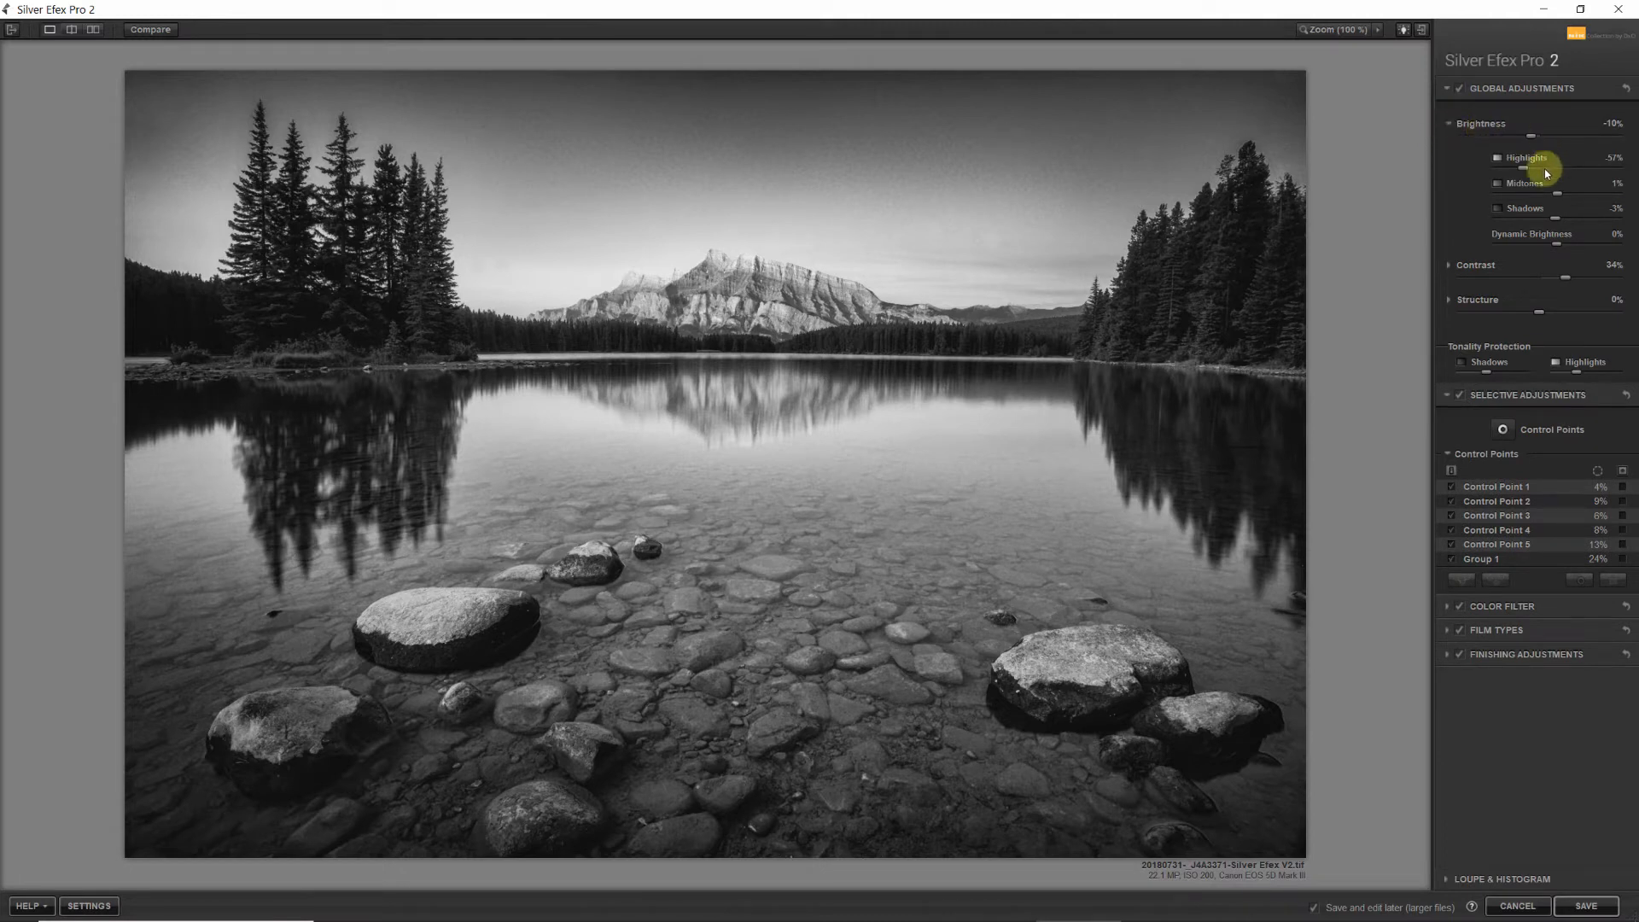
left_click(1450, 267)
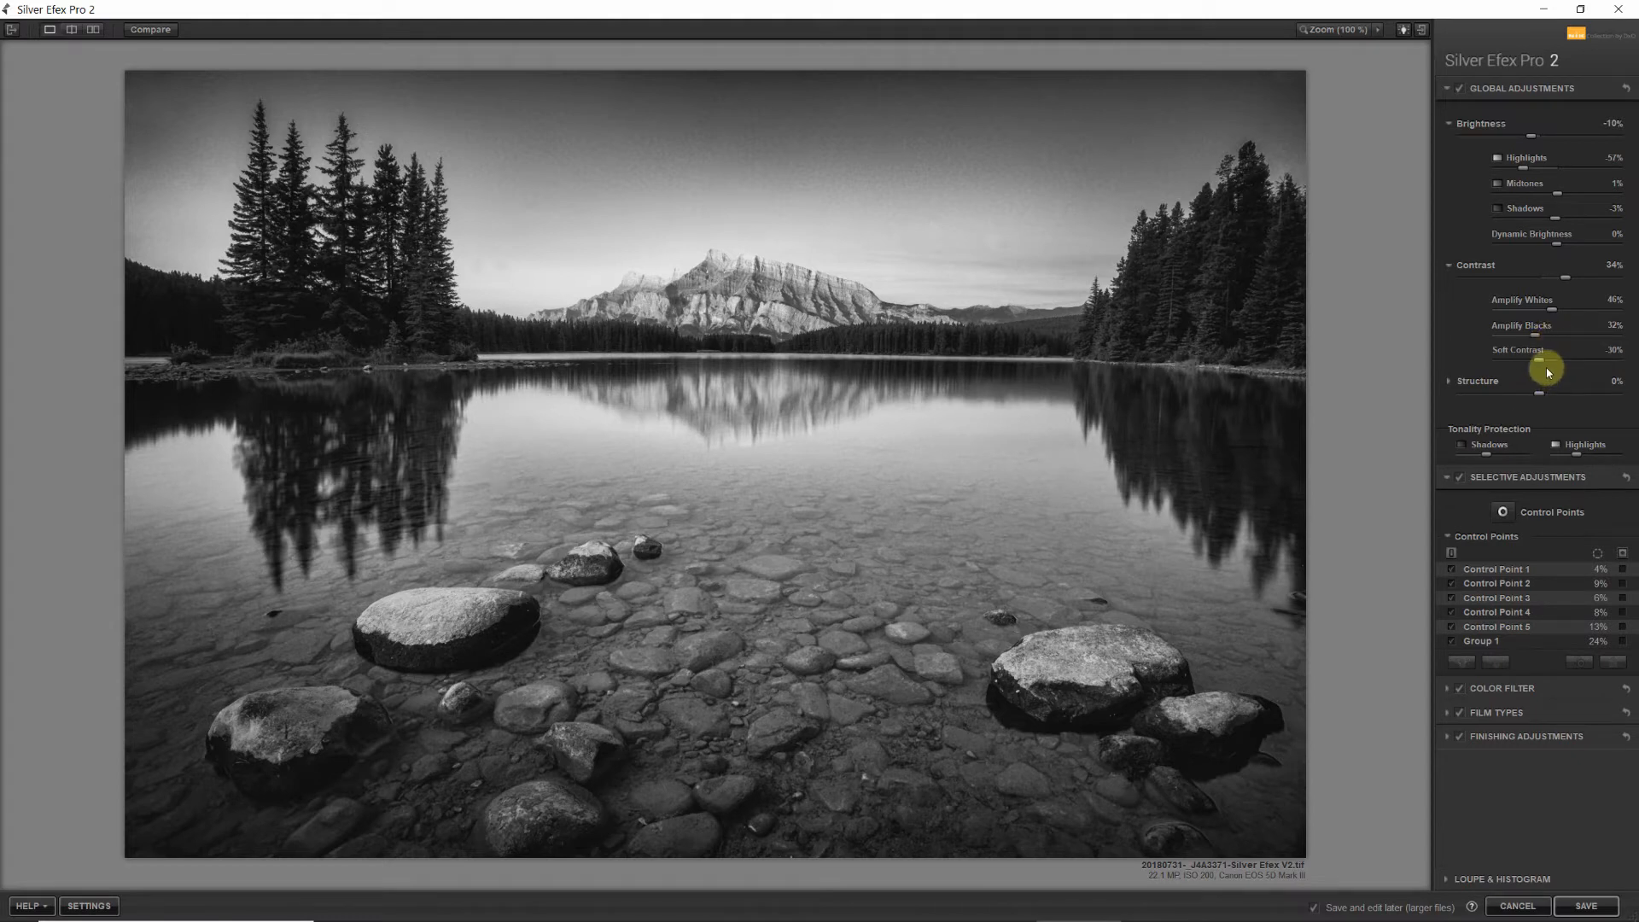
left_click(1456, 383)
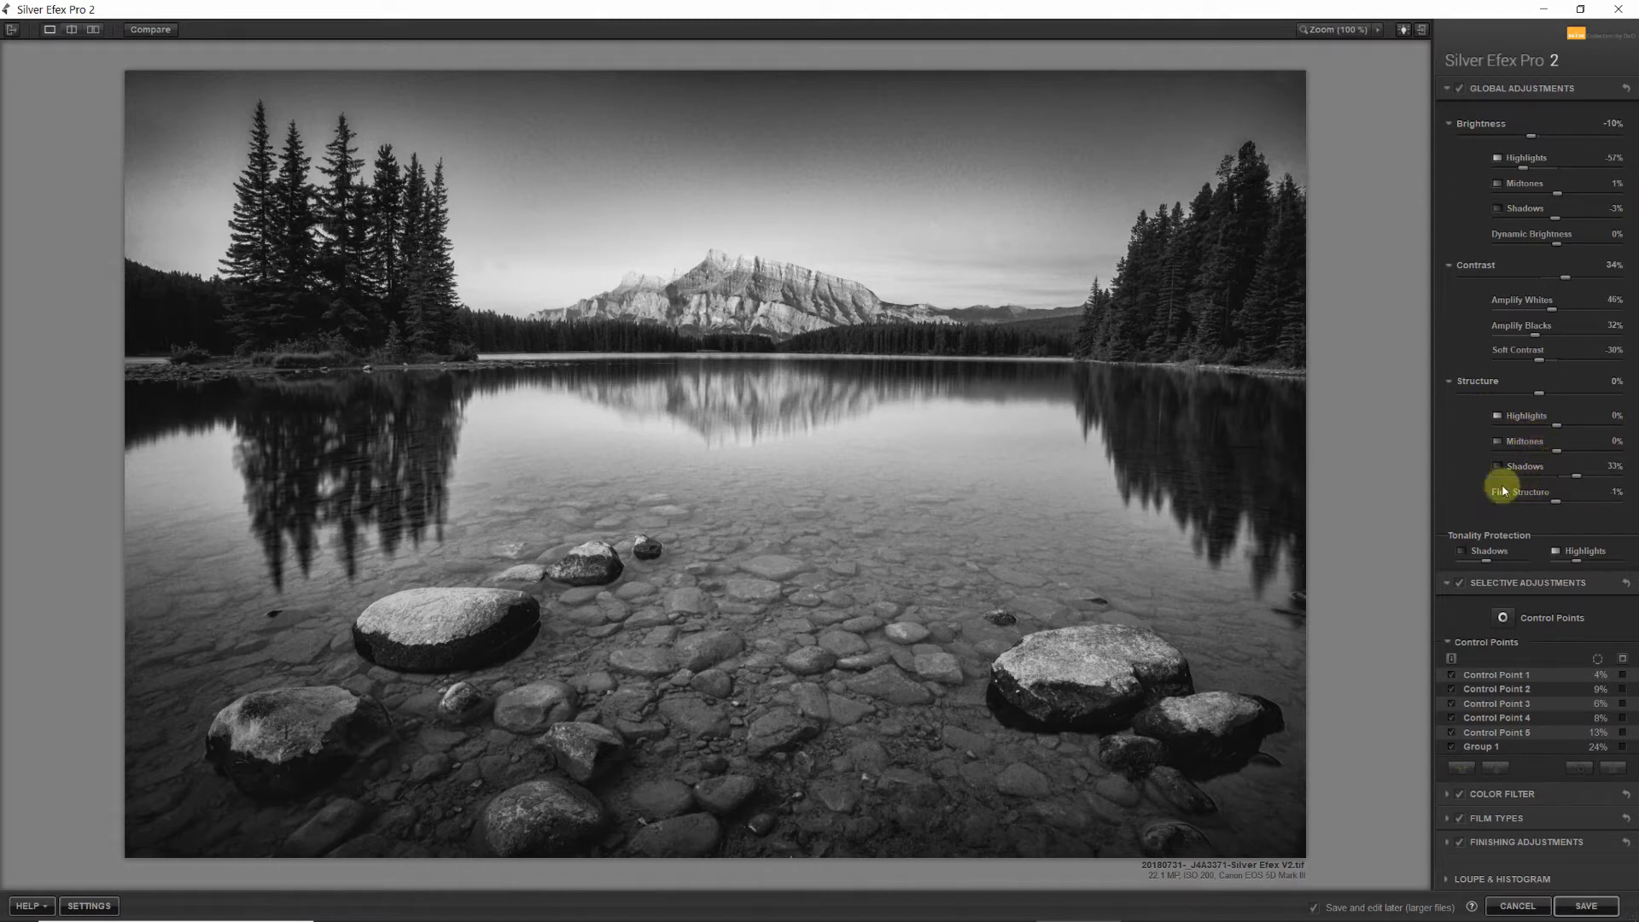
left_click(1448, 88)
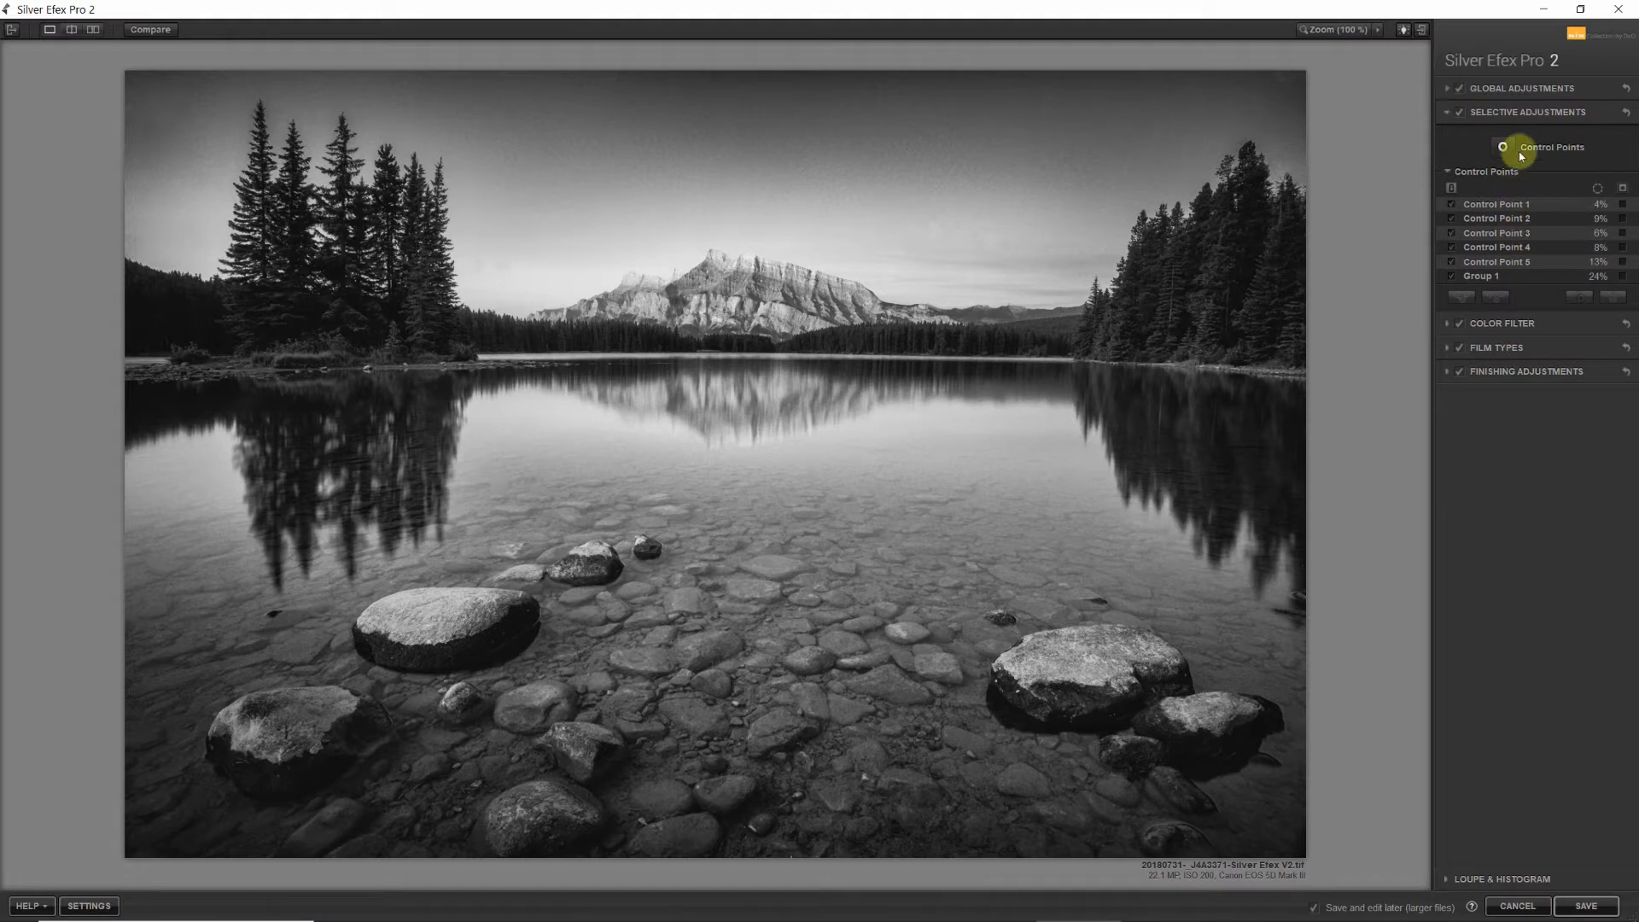
Step: Review the colour filter choices and their hue and strength details
left_click(1447, 325)
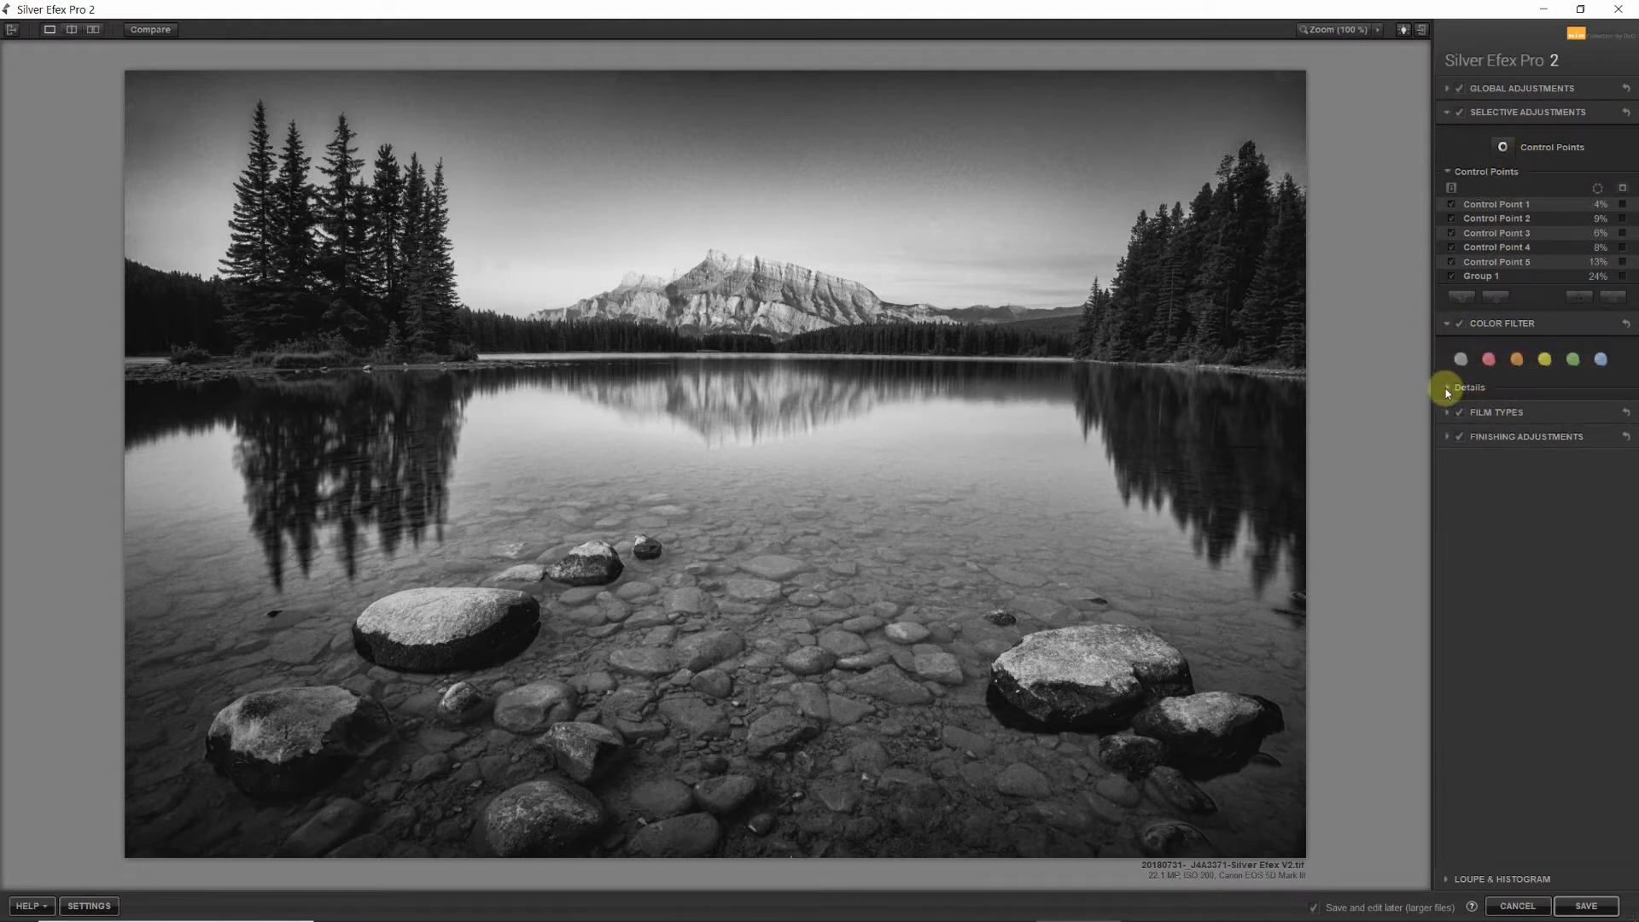
left_click(1447, 388)
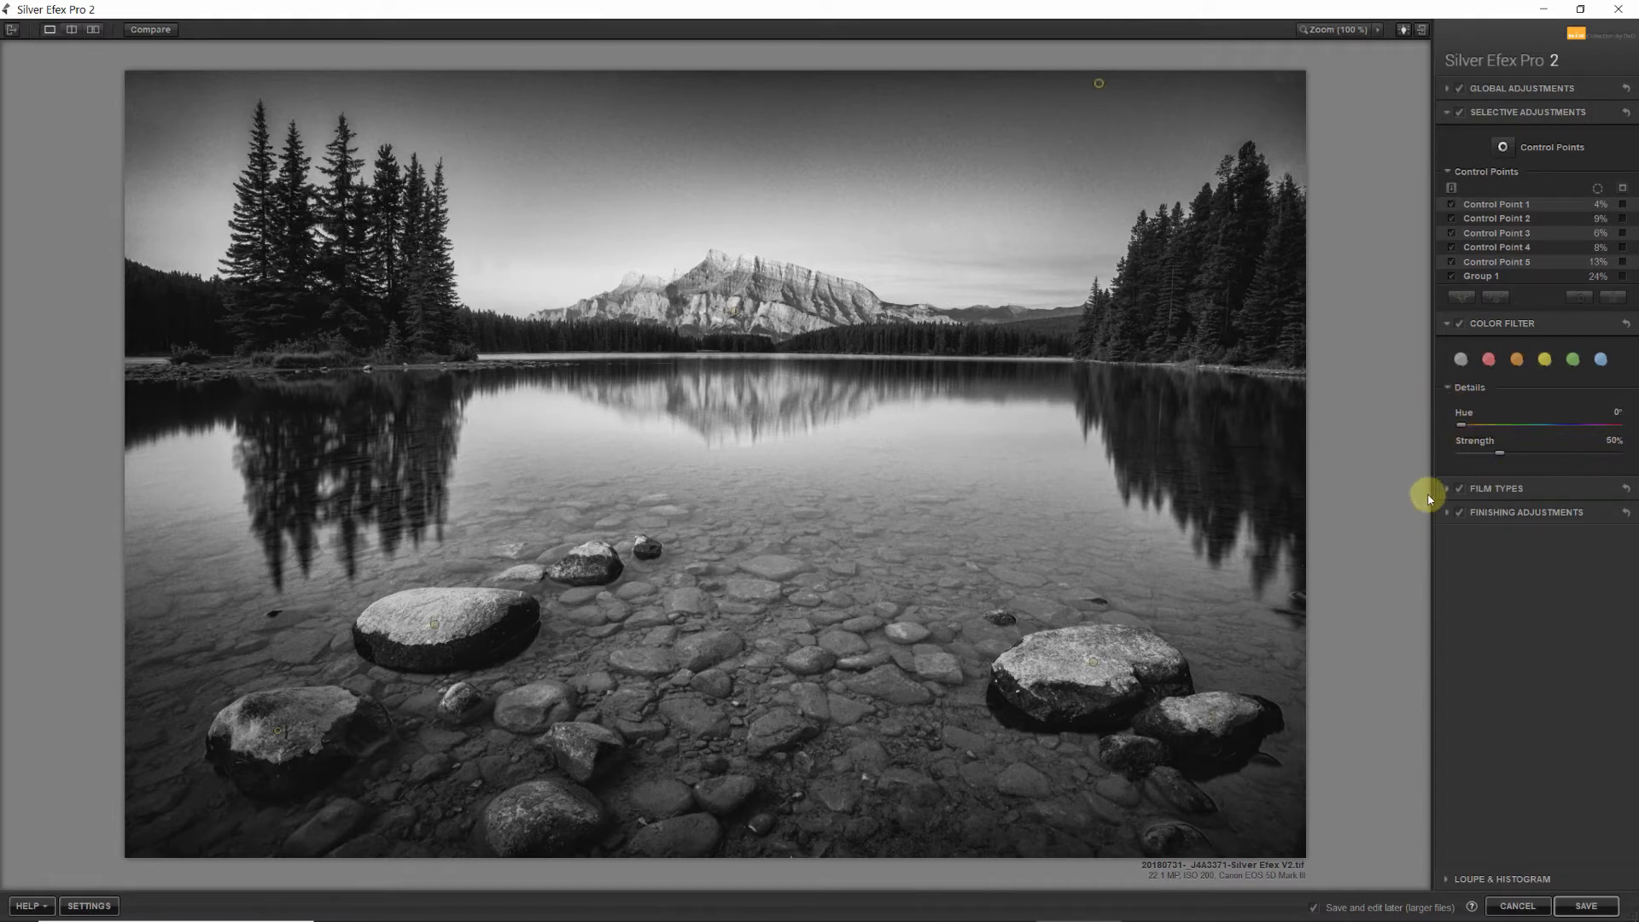
left_click(1448, 327)
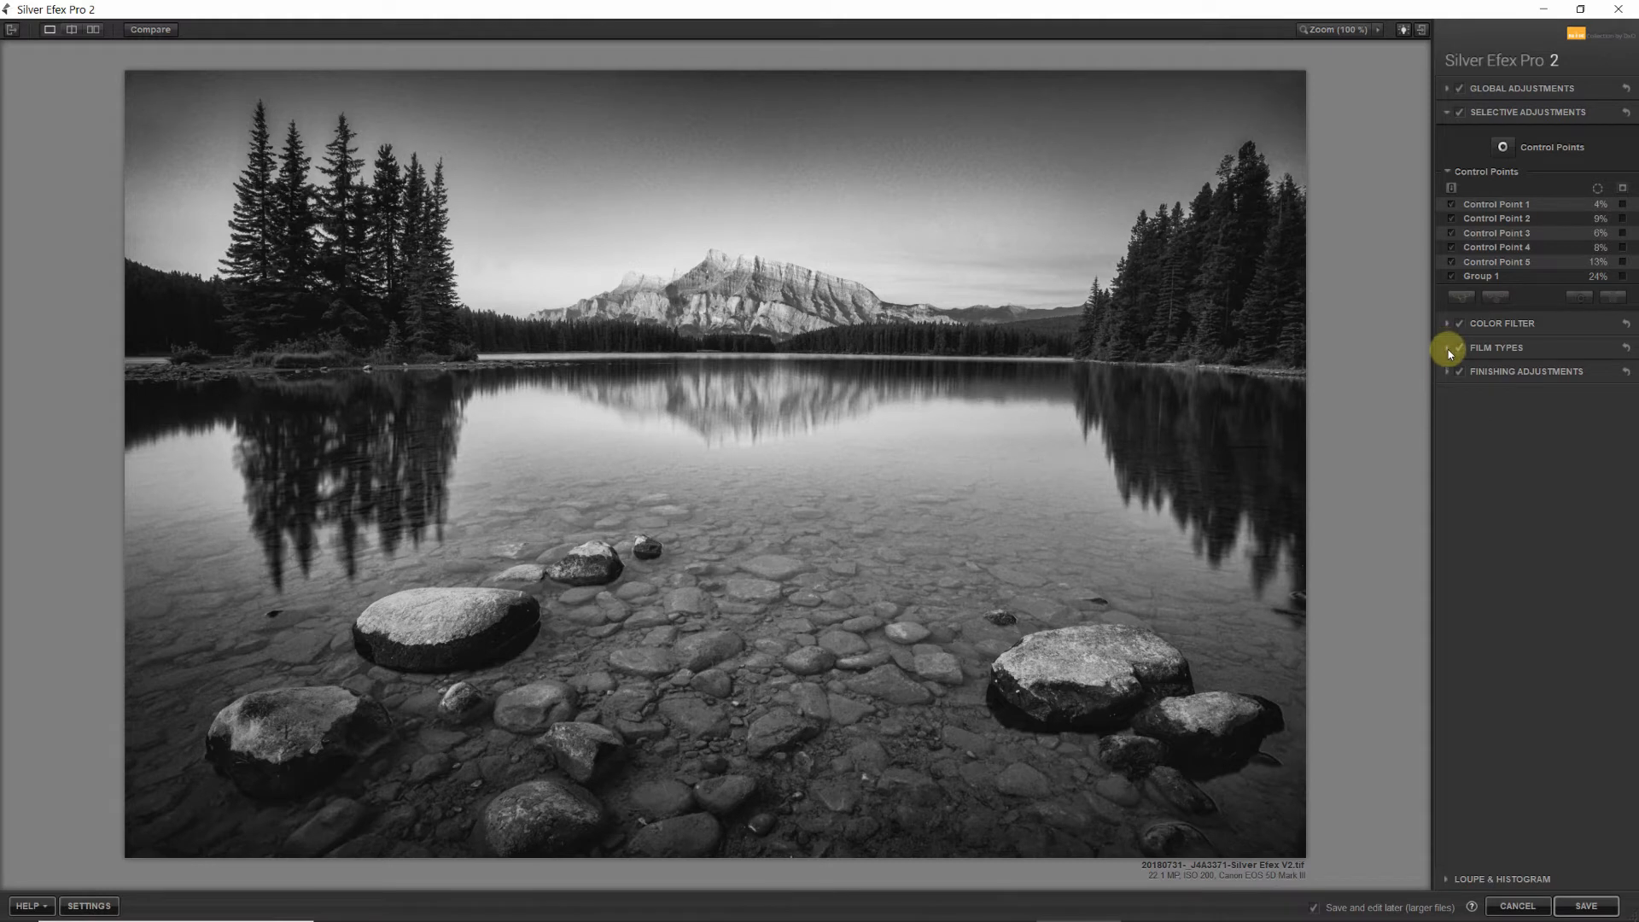
Step: Examine the film type list, sensitivity and curve settings, and review the finishing adjustments
left_click(1447, 350)
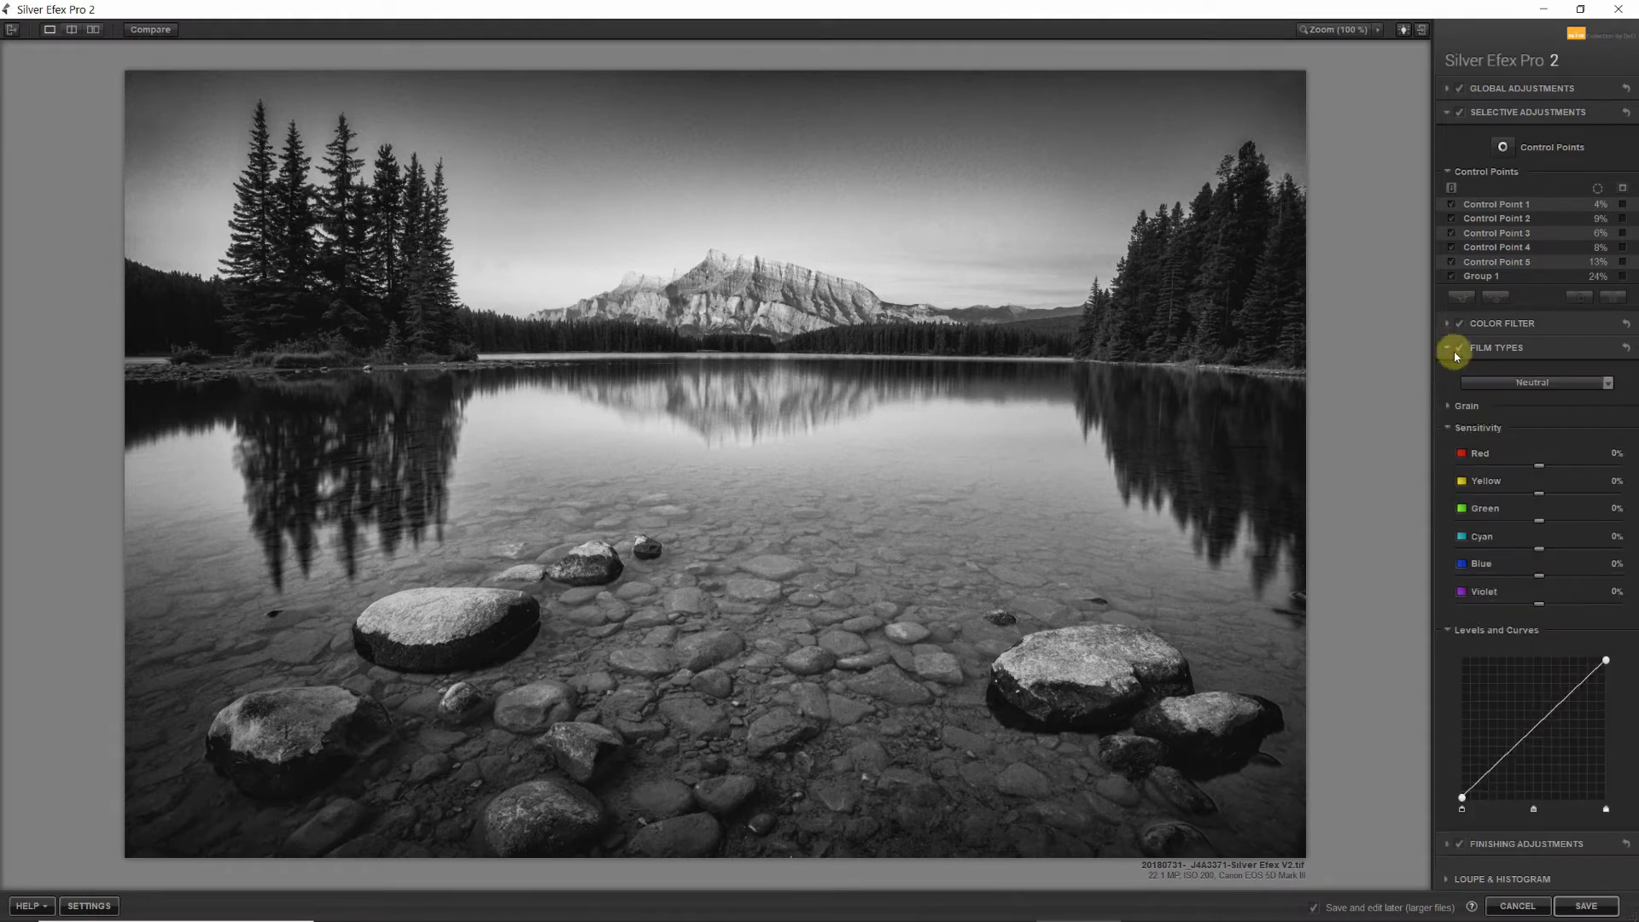
left_click(1609, 384)
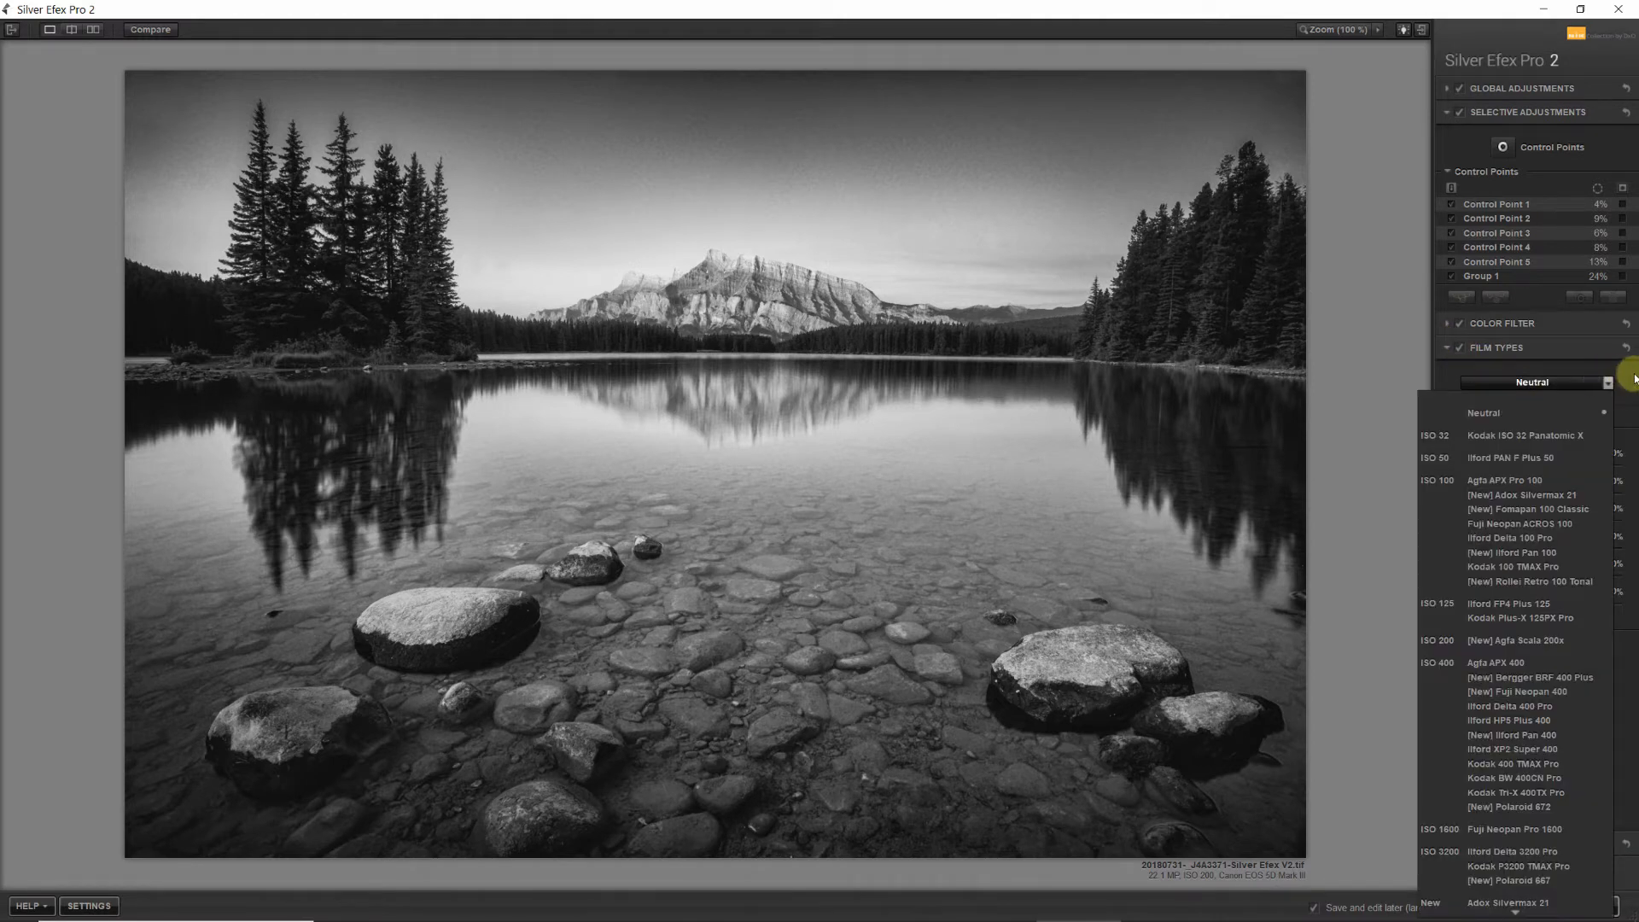
left_click(1635, 379)
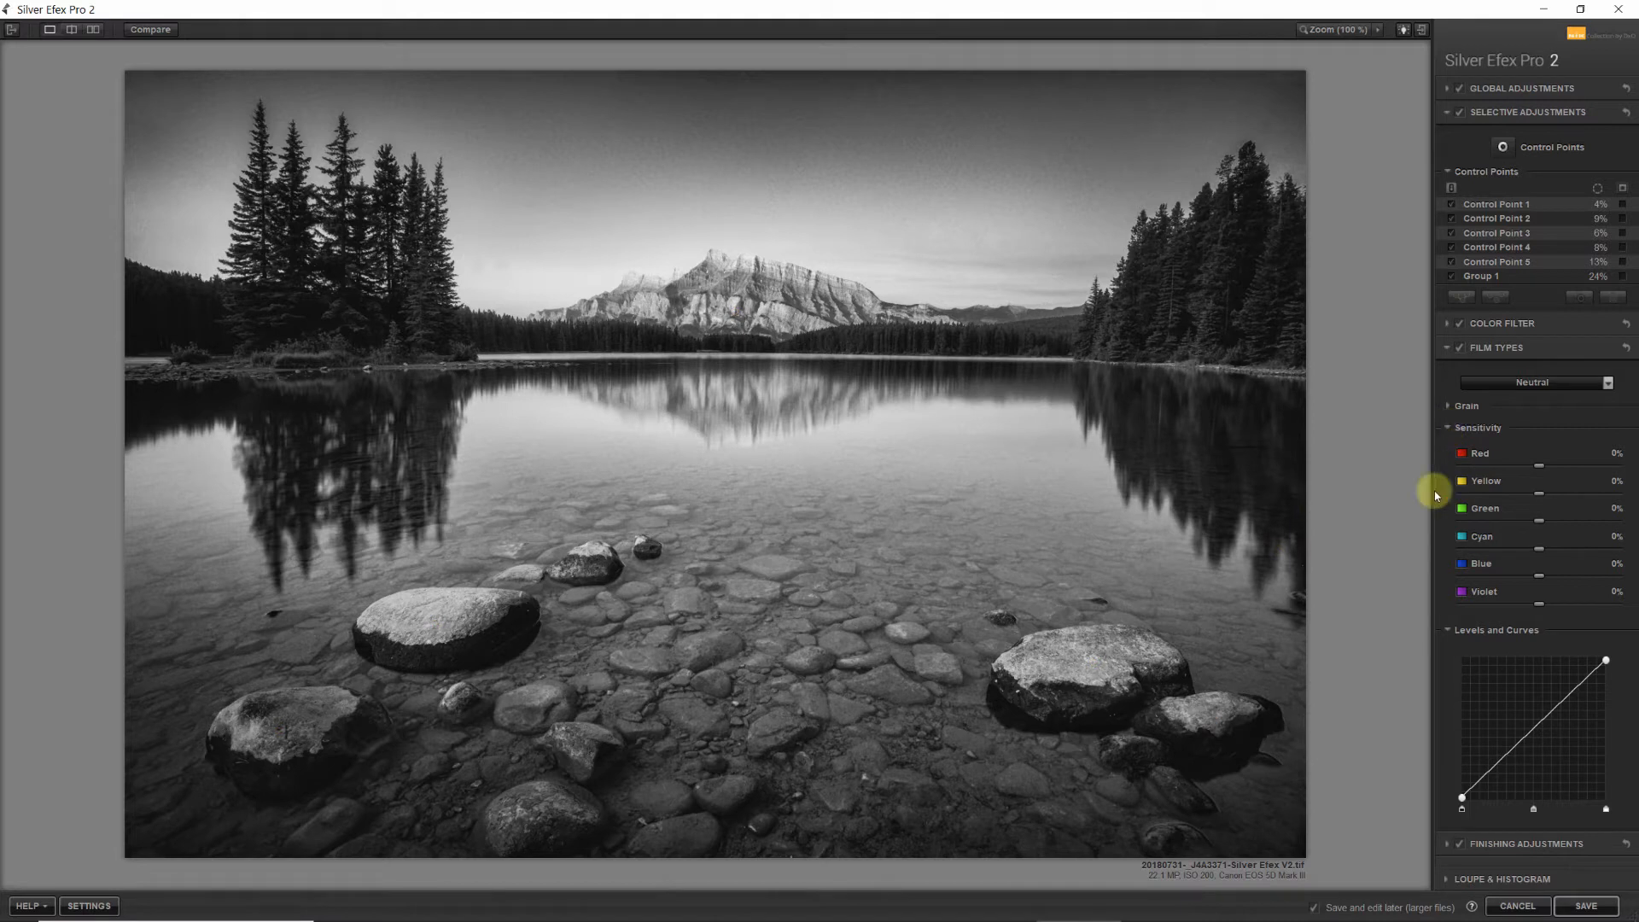
left_click(1448, 428)
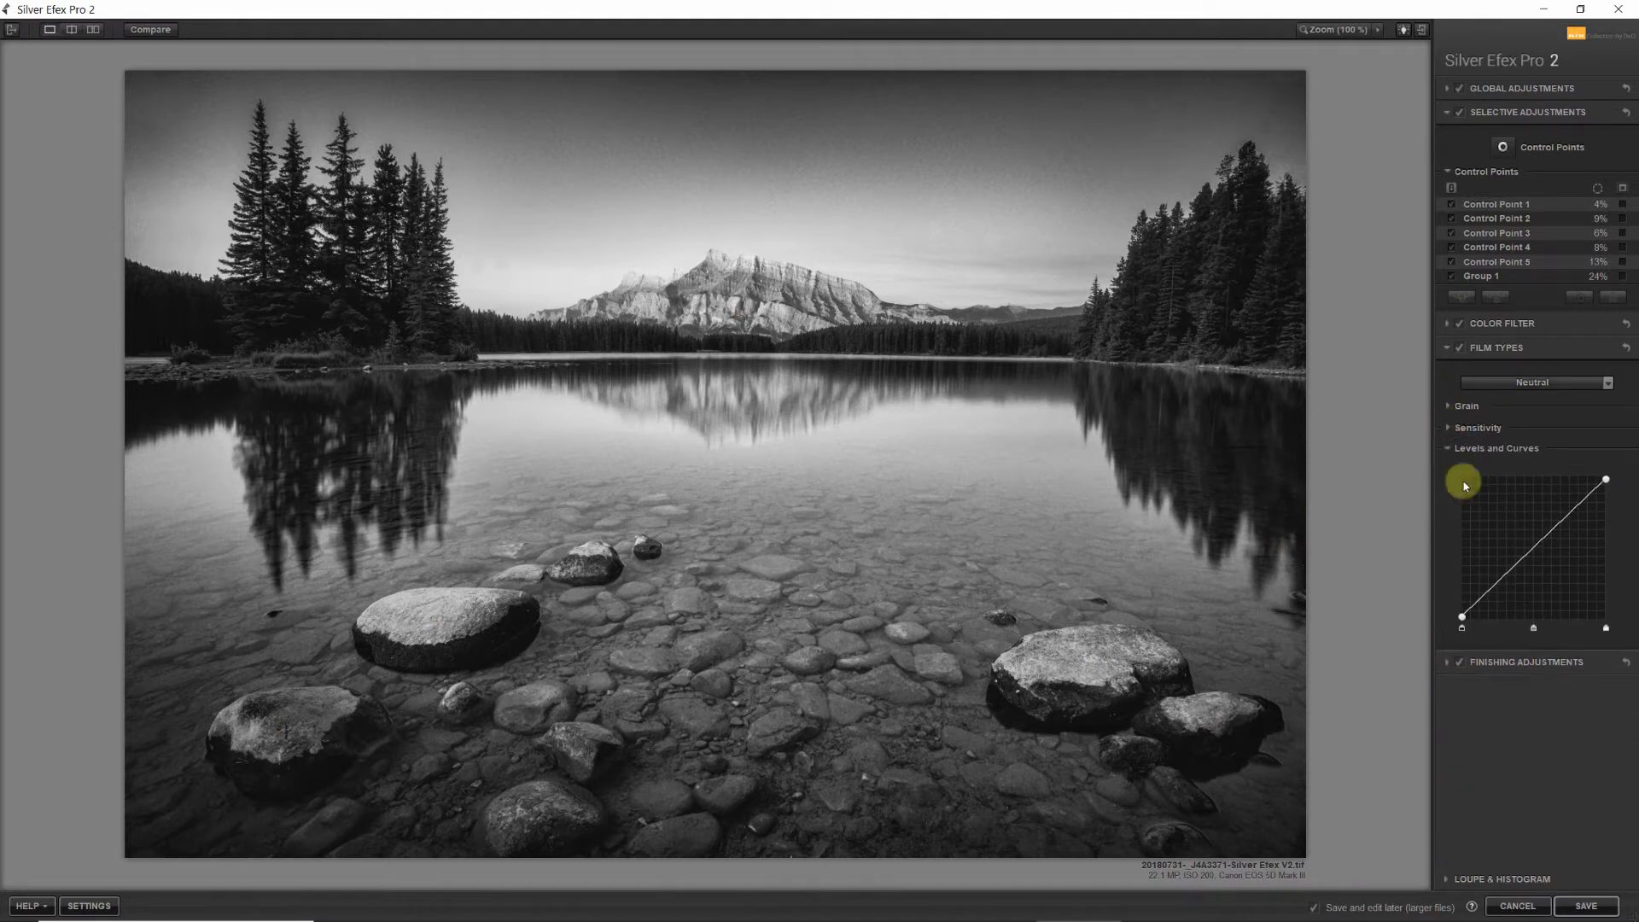
left_click(1450, 664)
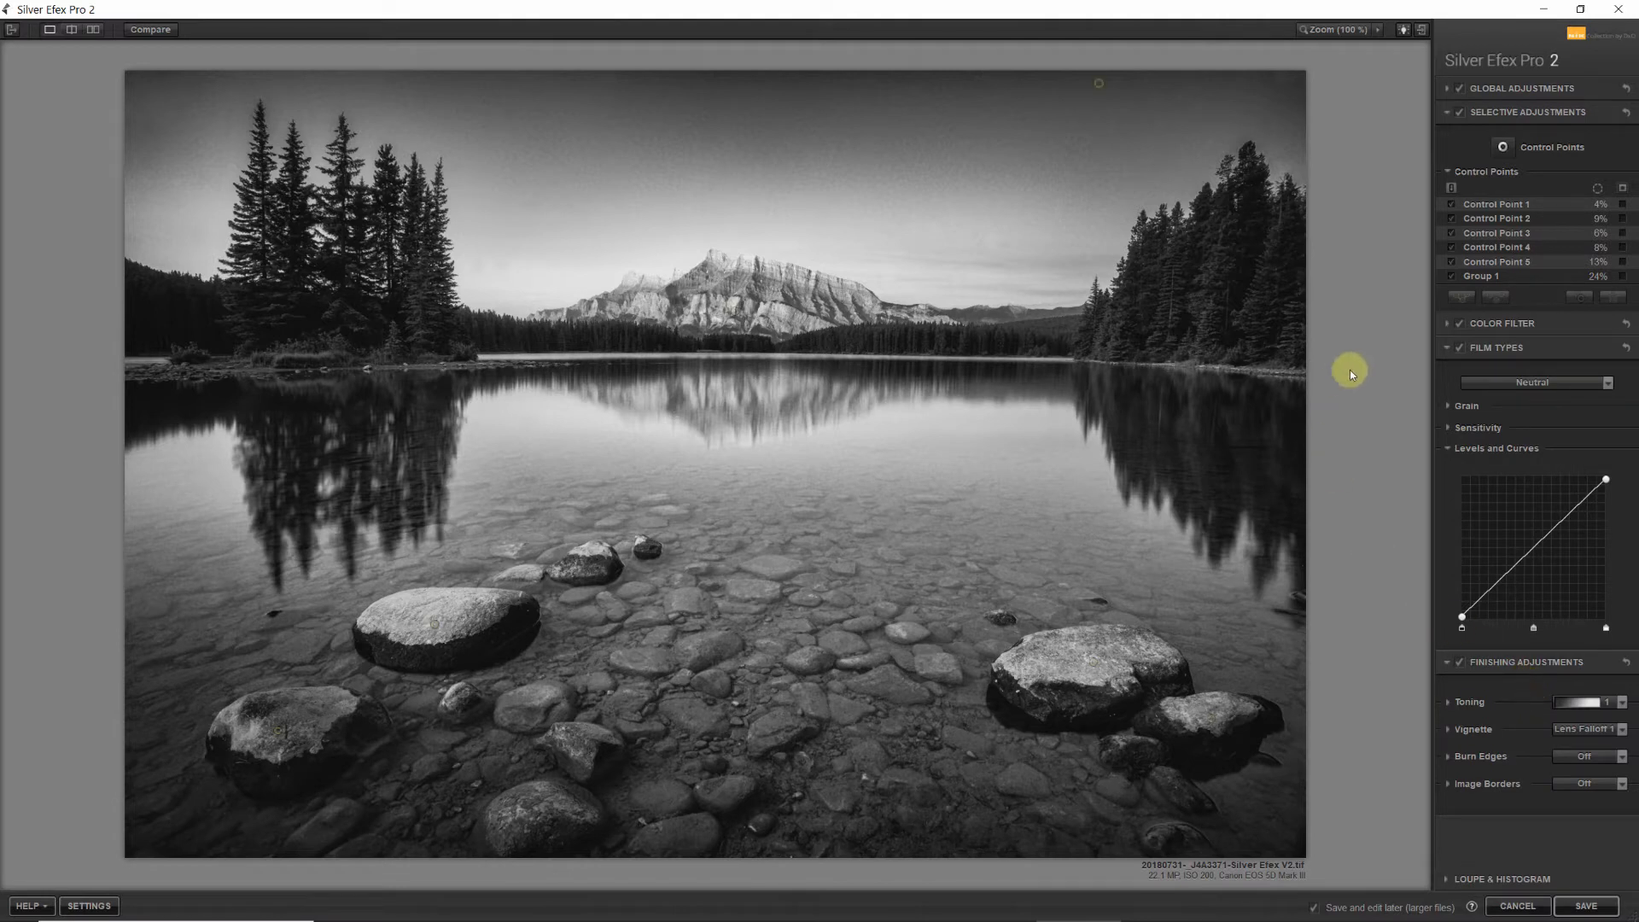
left_click(1447, 663)
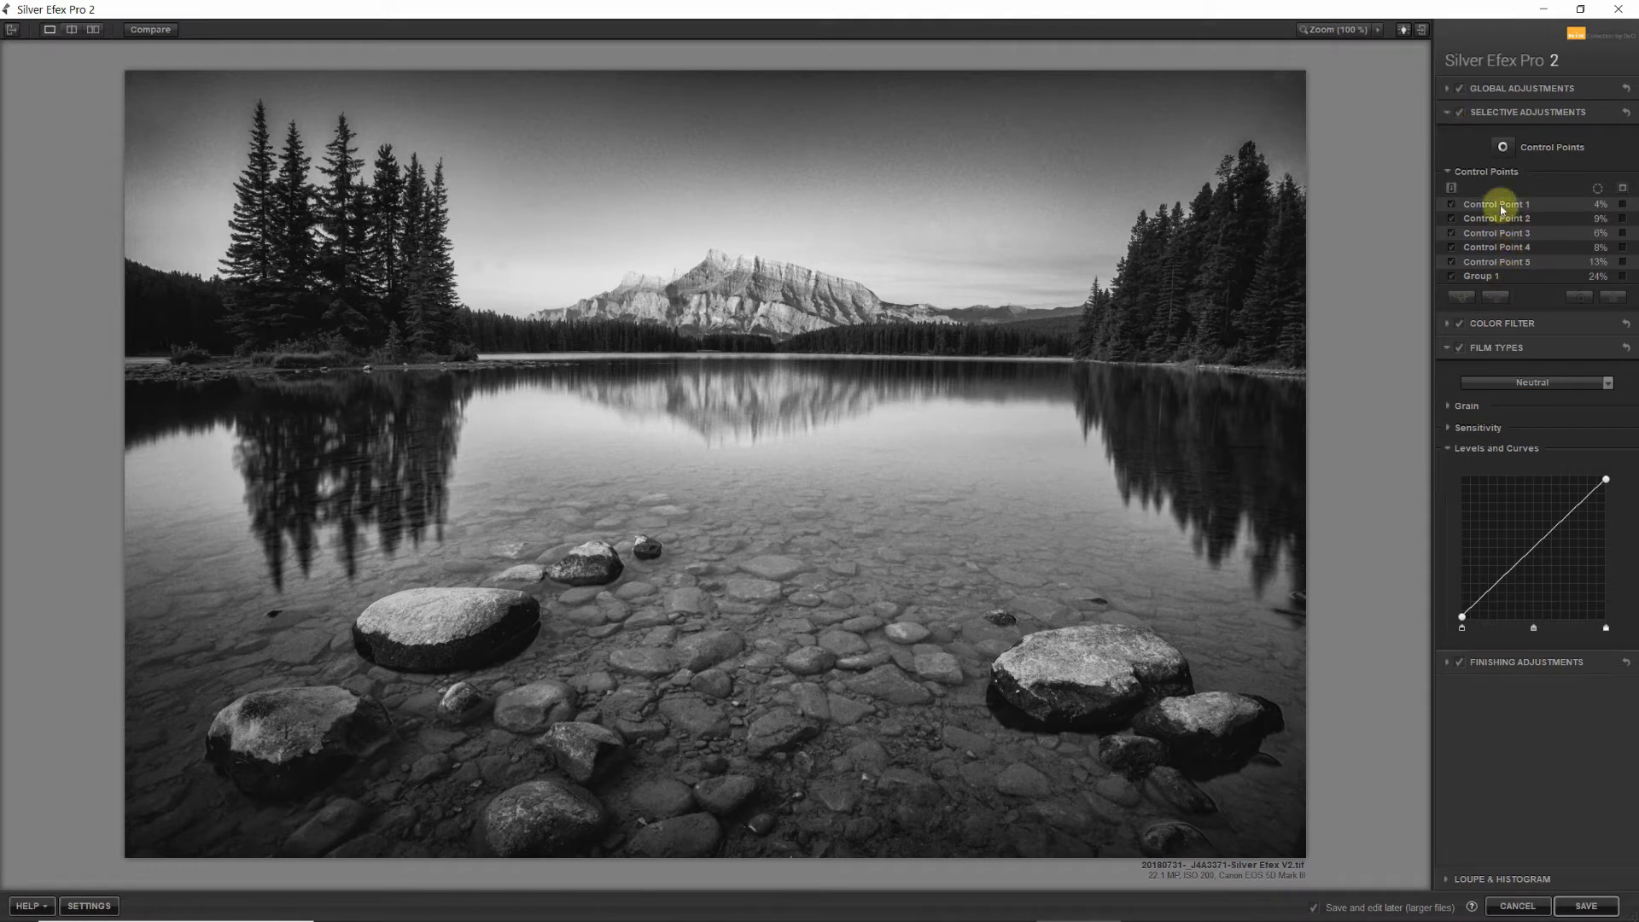
Step: Using its mask as a guide, set Control Point 1 on the lower-left rock to a 5% size and expand its adjustment sliders
left_click(1624, 206)
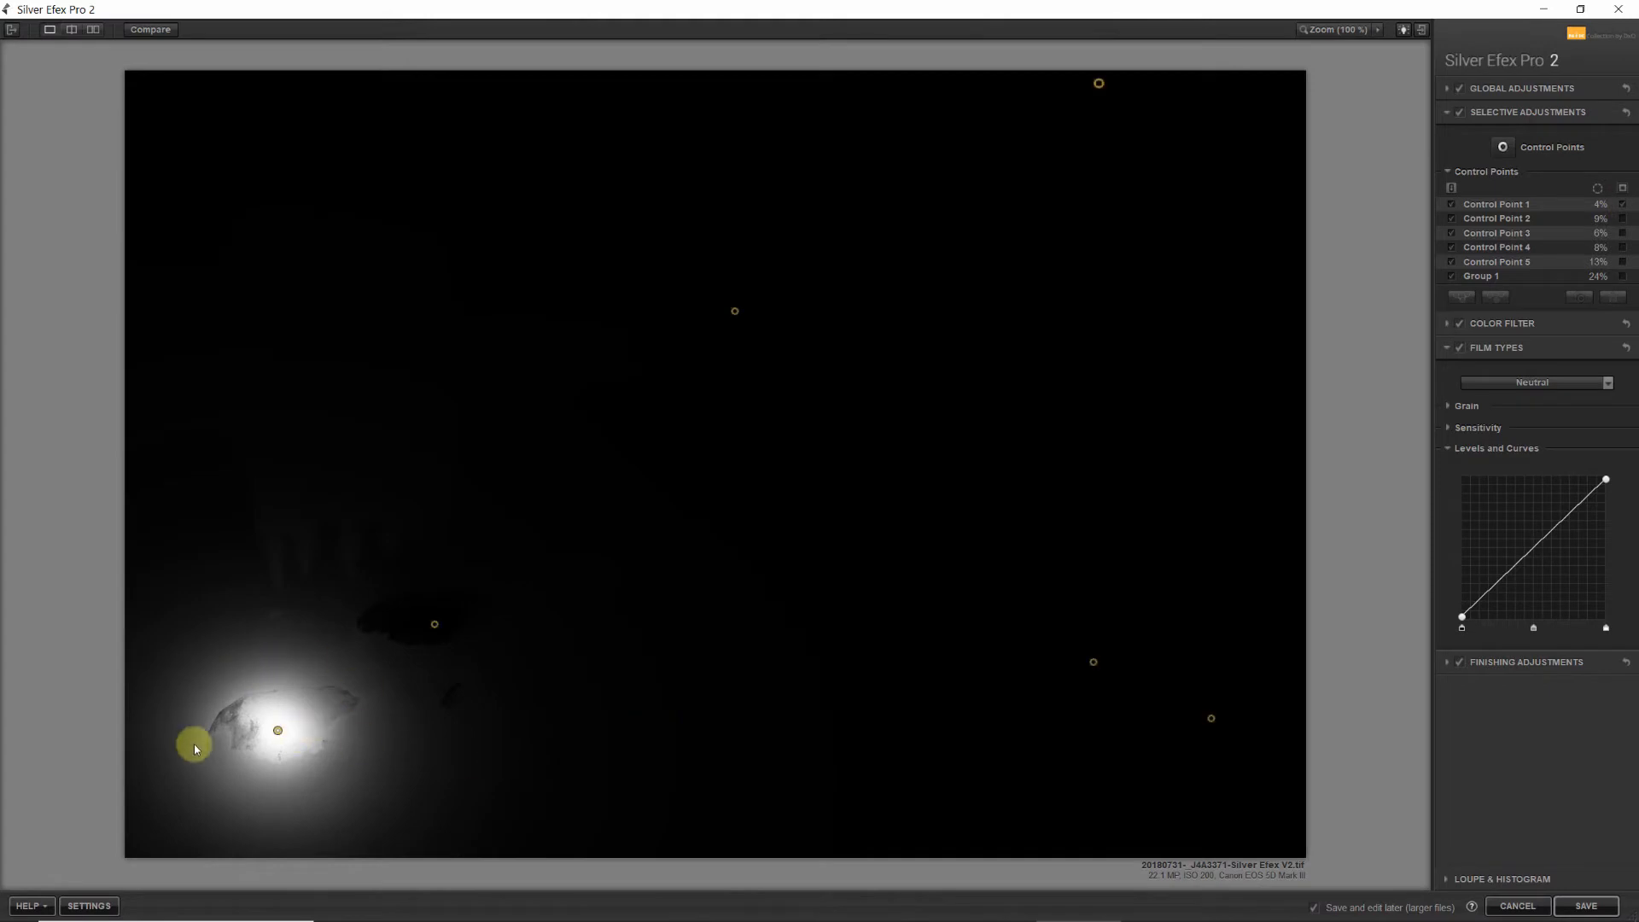
left_click(279, 731)
mouse_move(304, 731)
left_mouse_down()
mouse_move(320, 736)
mouse_move(287, 734)
left_mouse_up()
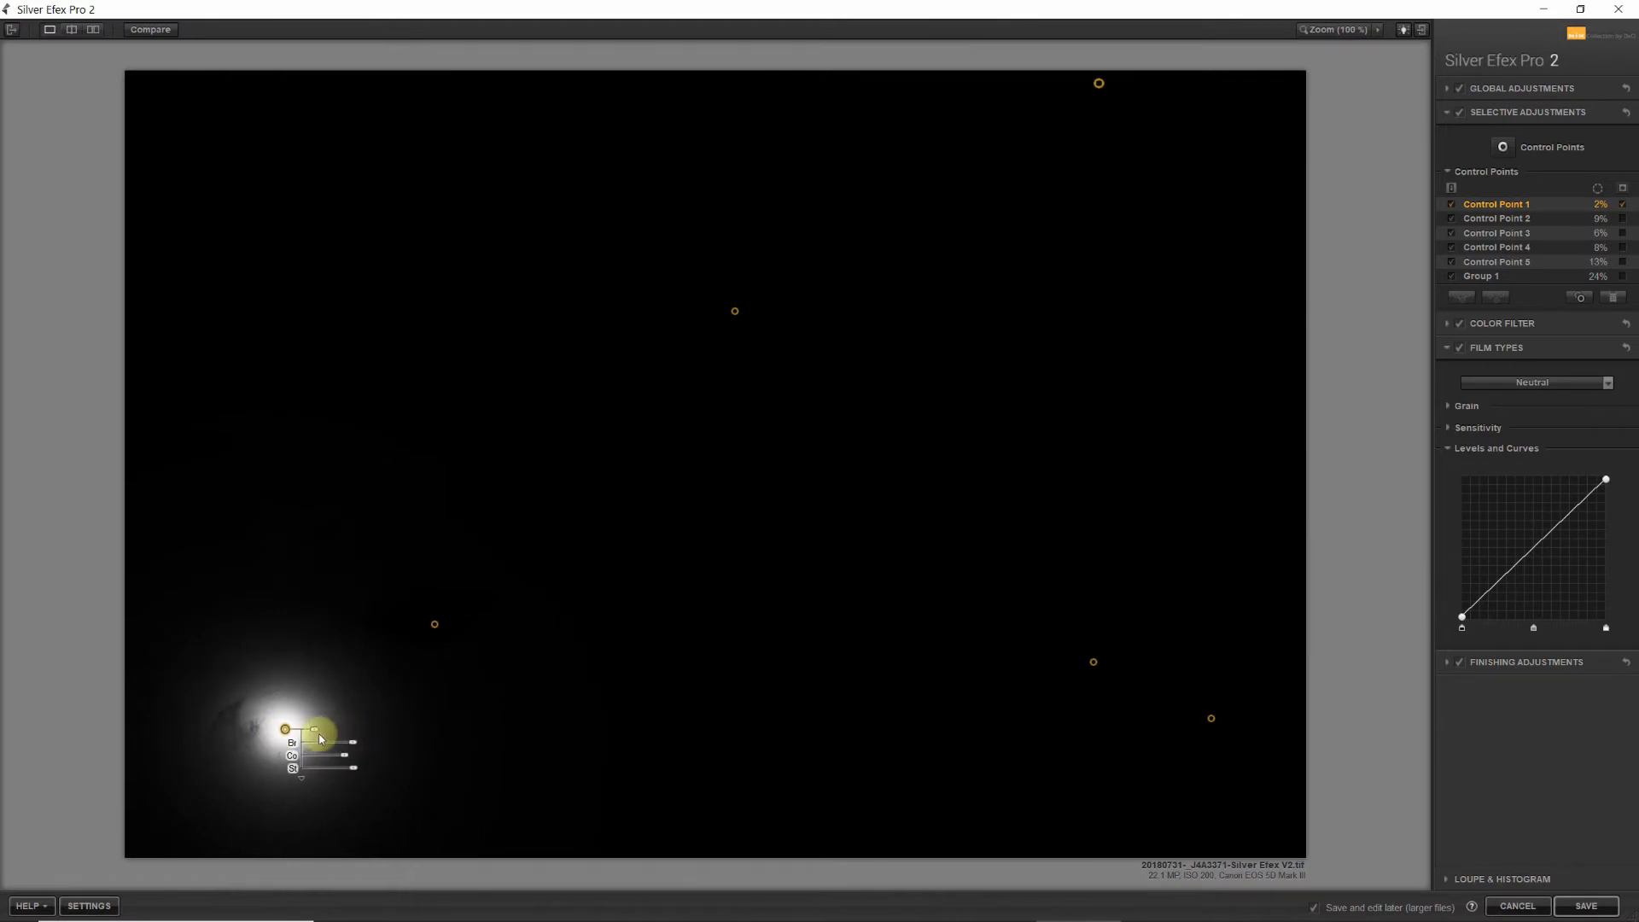
left_click_drag(315, 731, 317, 734)
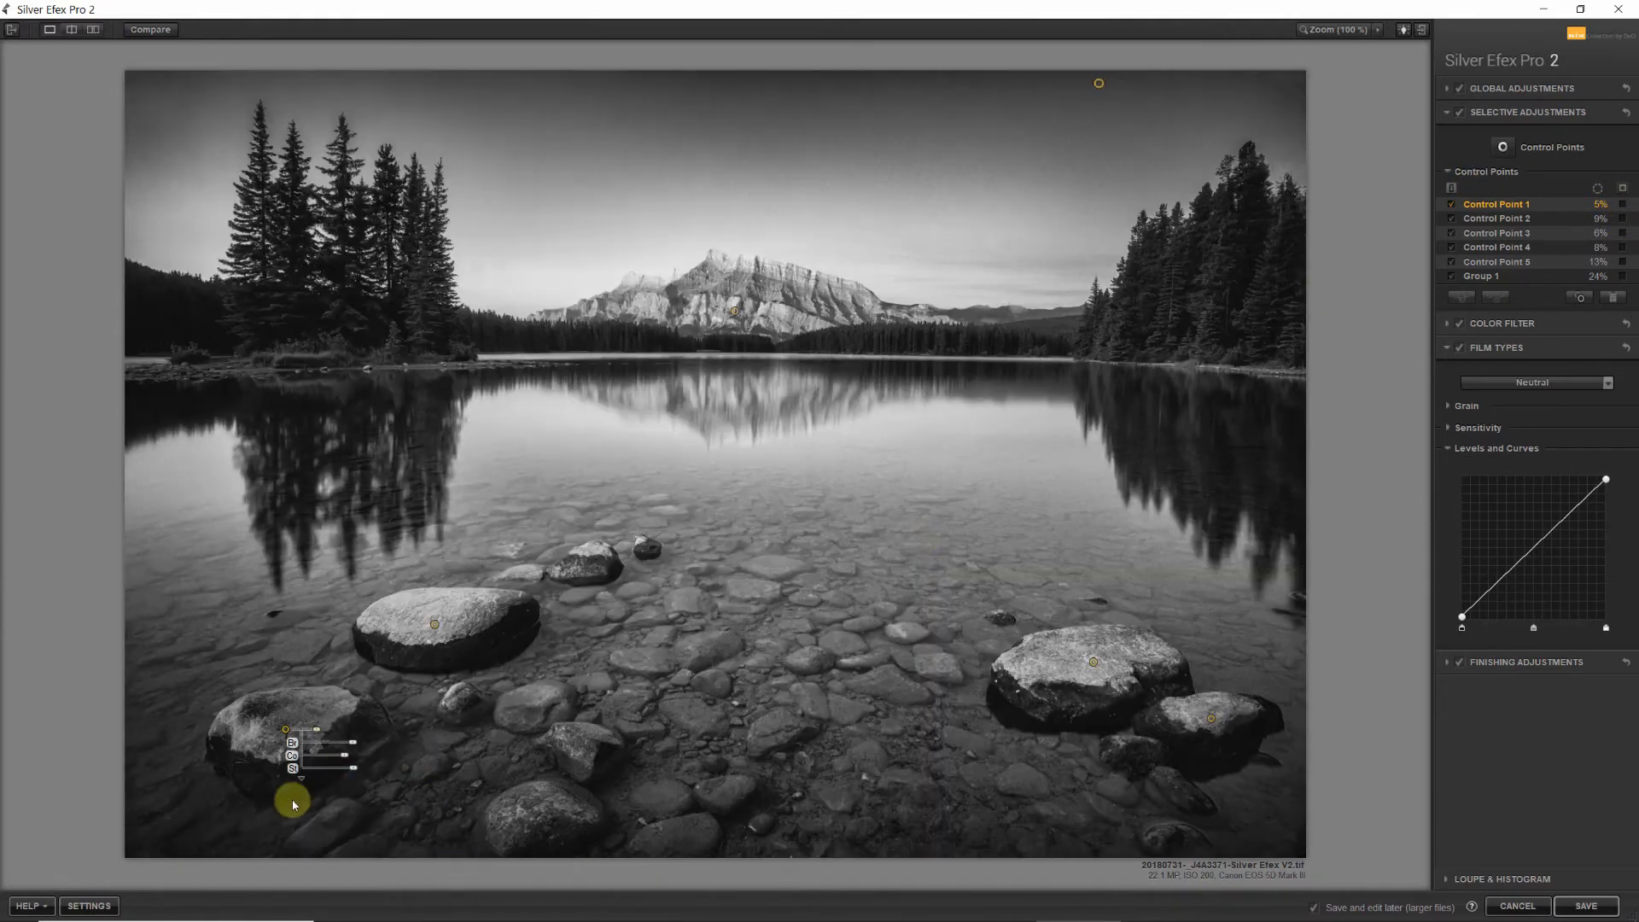
left_click(300, 777)
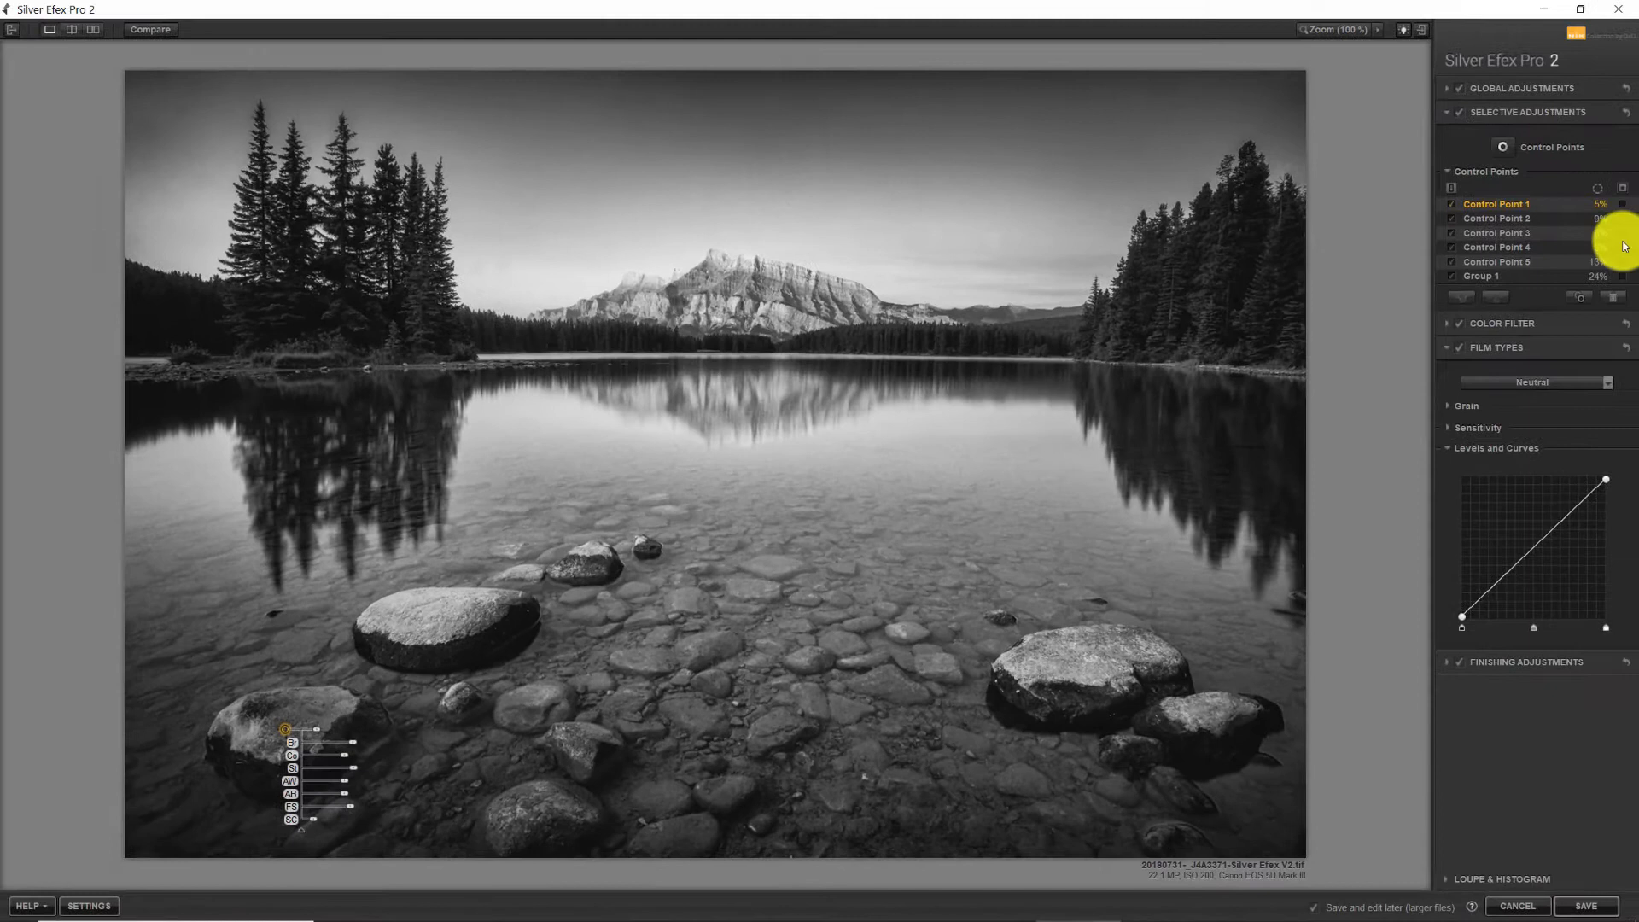
Step: Display the masks of Control Points 1 to 5 to examine which areas of the rocks and mountain they affect
left_click(1623, 234)
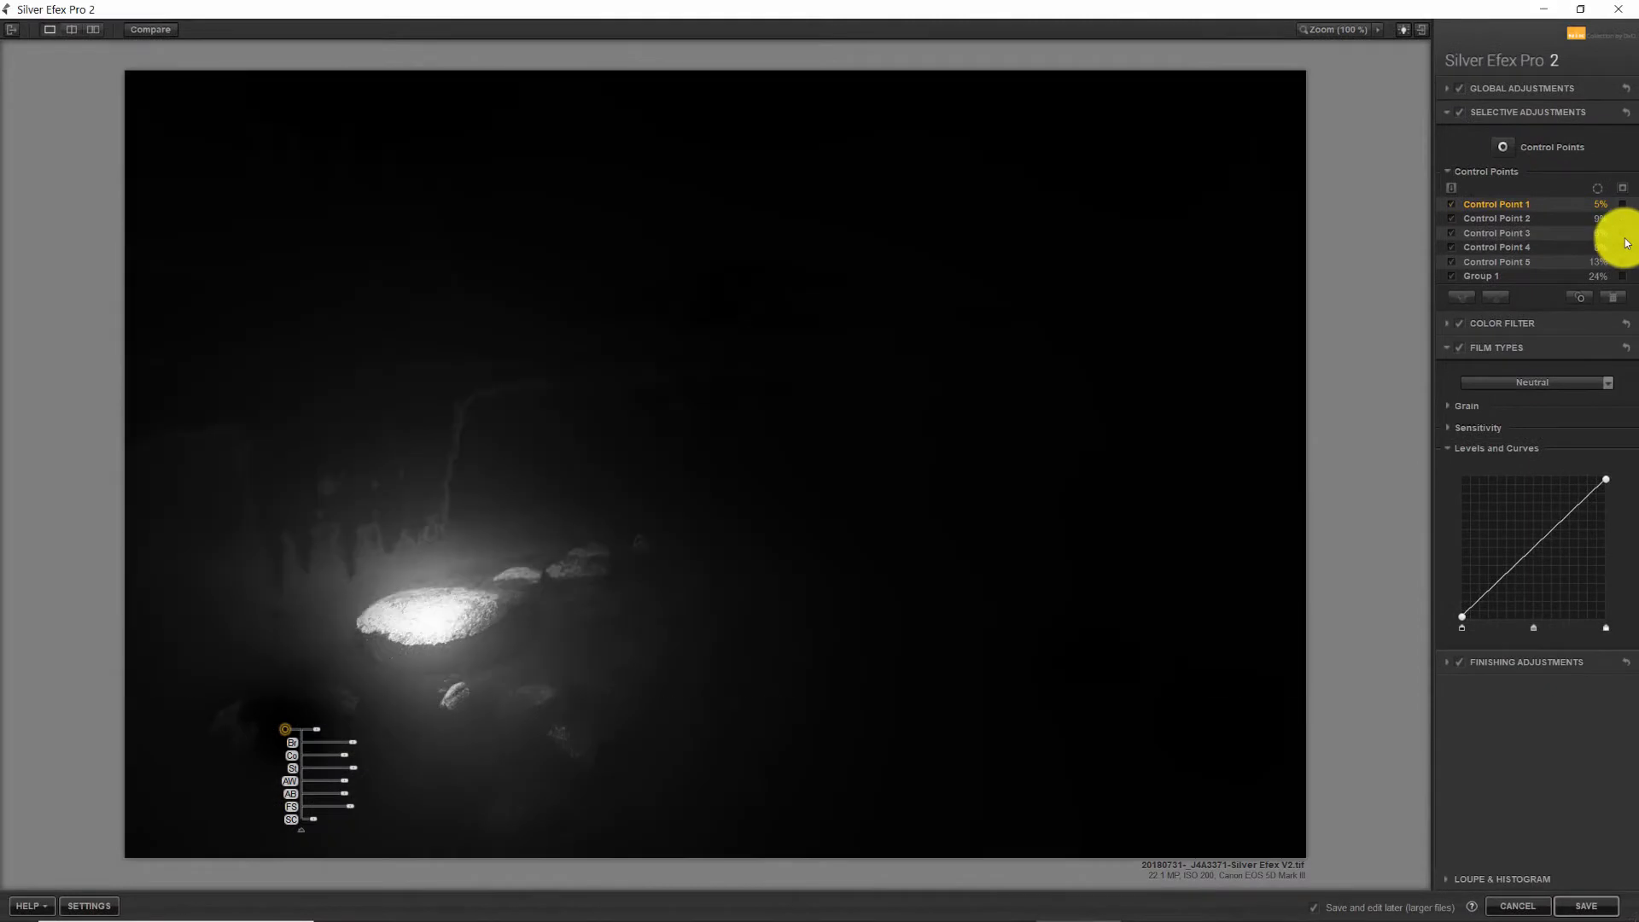
left_click(1623, 205)
left_click(1622, 219)
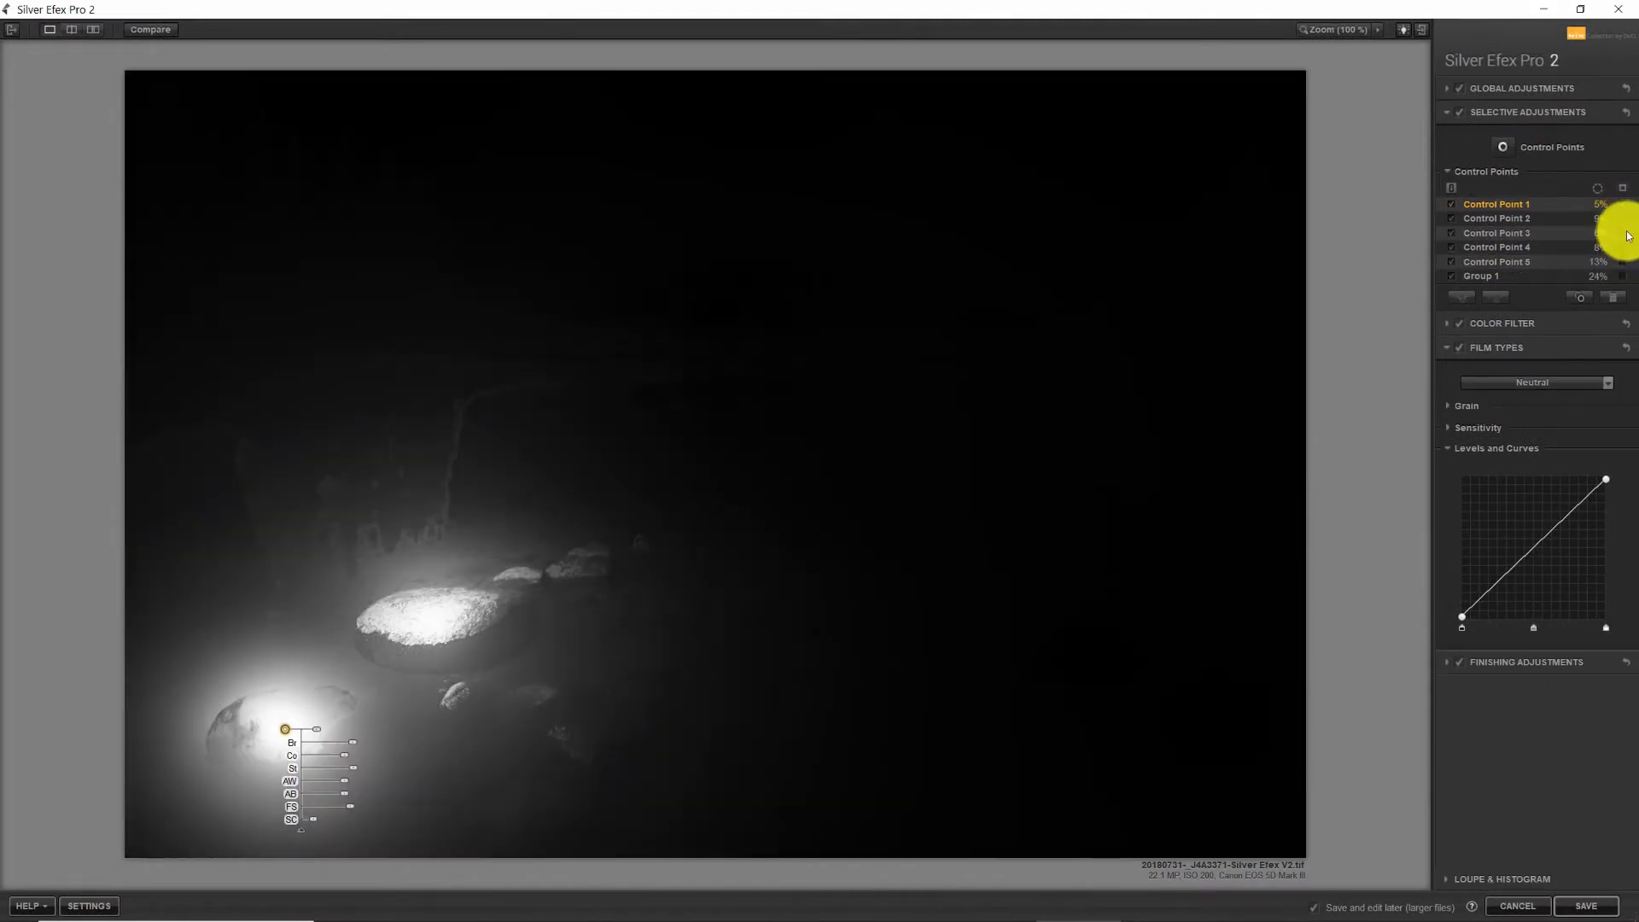
left_click(1621, 247)
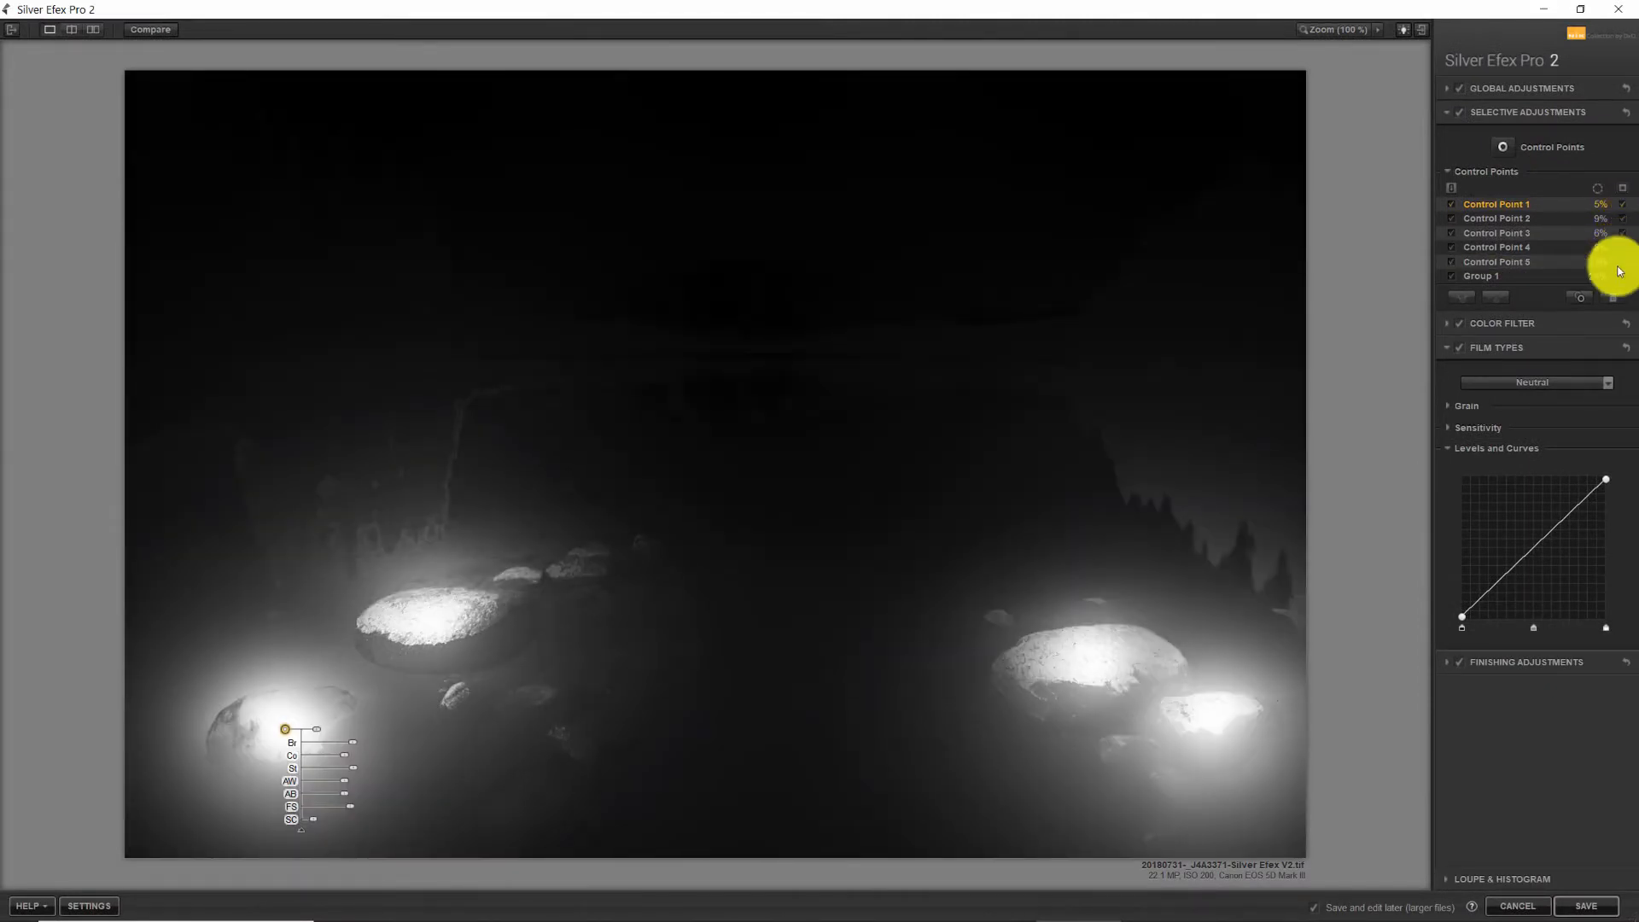
left_click(1624, 263)
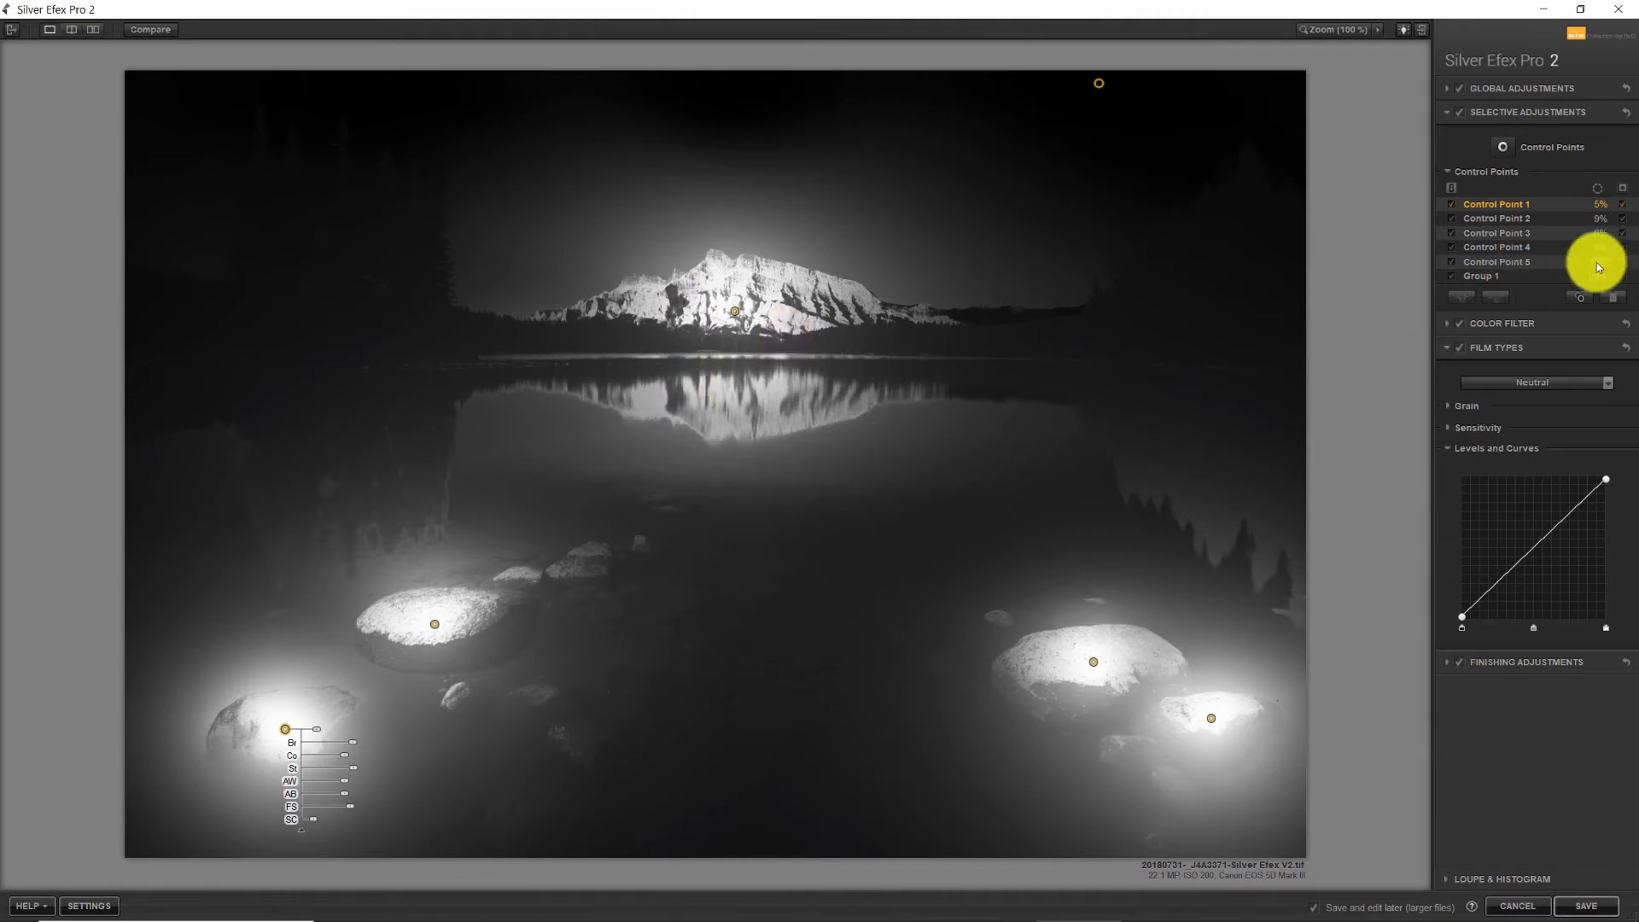
Step: Hide the masks of the individual control points on the rocks and mountain
left_click(1623, 205)
left_click(1622, 220)
left_click(1623, 233)
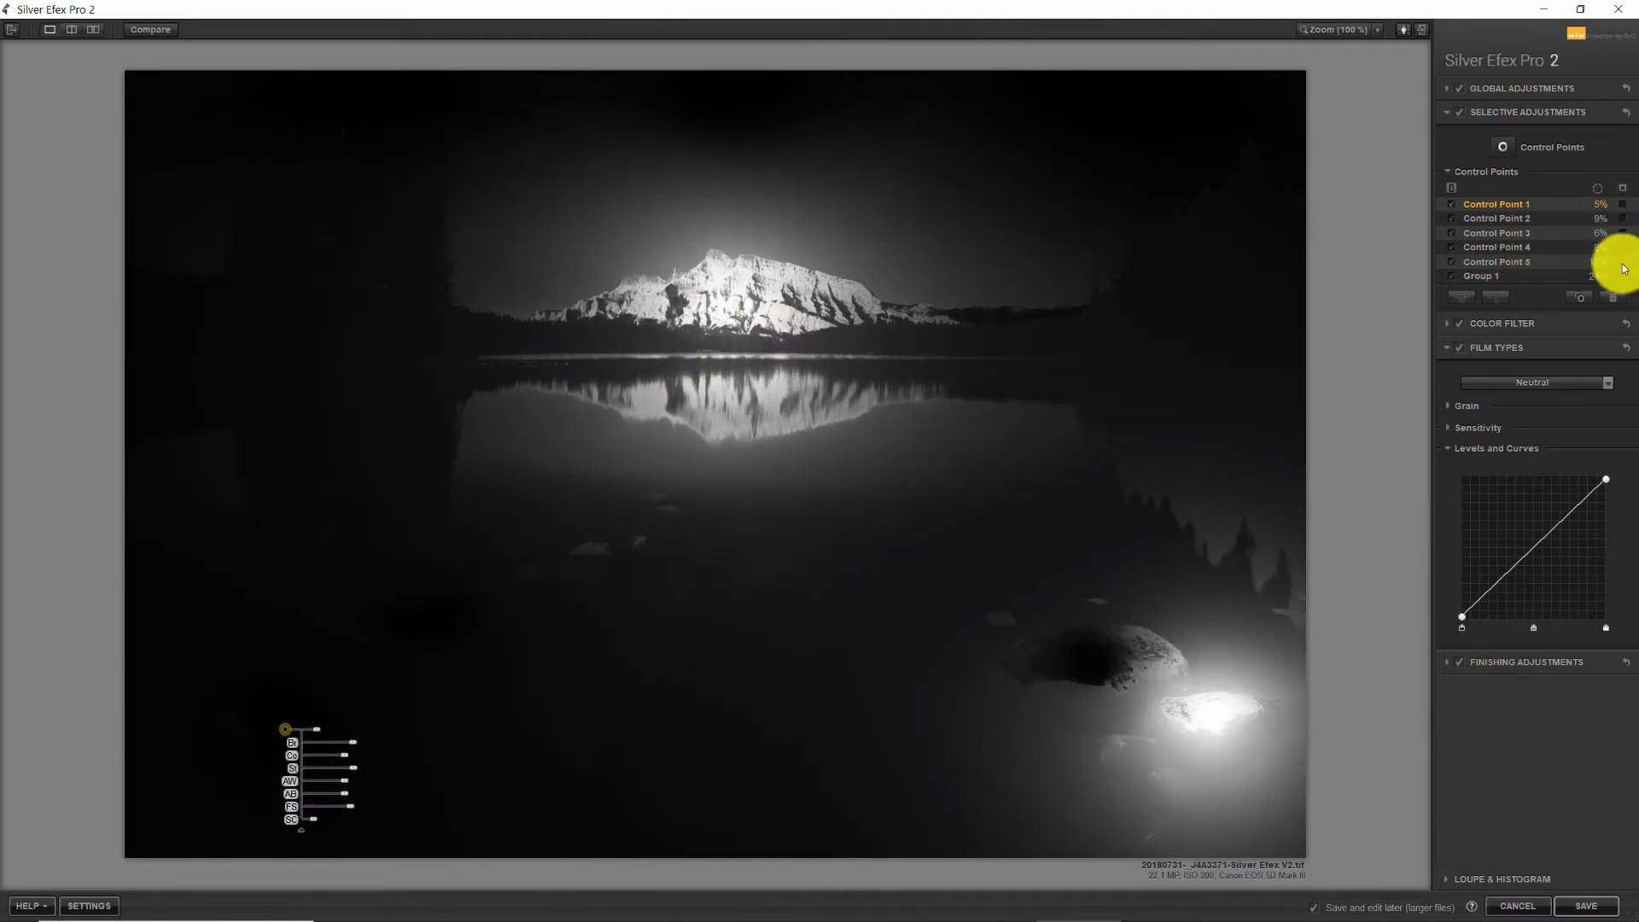
left_click(1624, 247)
Step: Display the Group 1 mask, select the group's main control point in the sky to examine its sliders, and hide the mask
left_click(1623, 277)
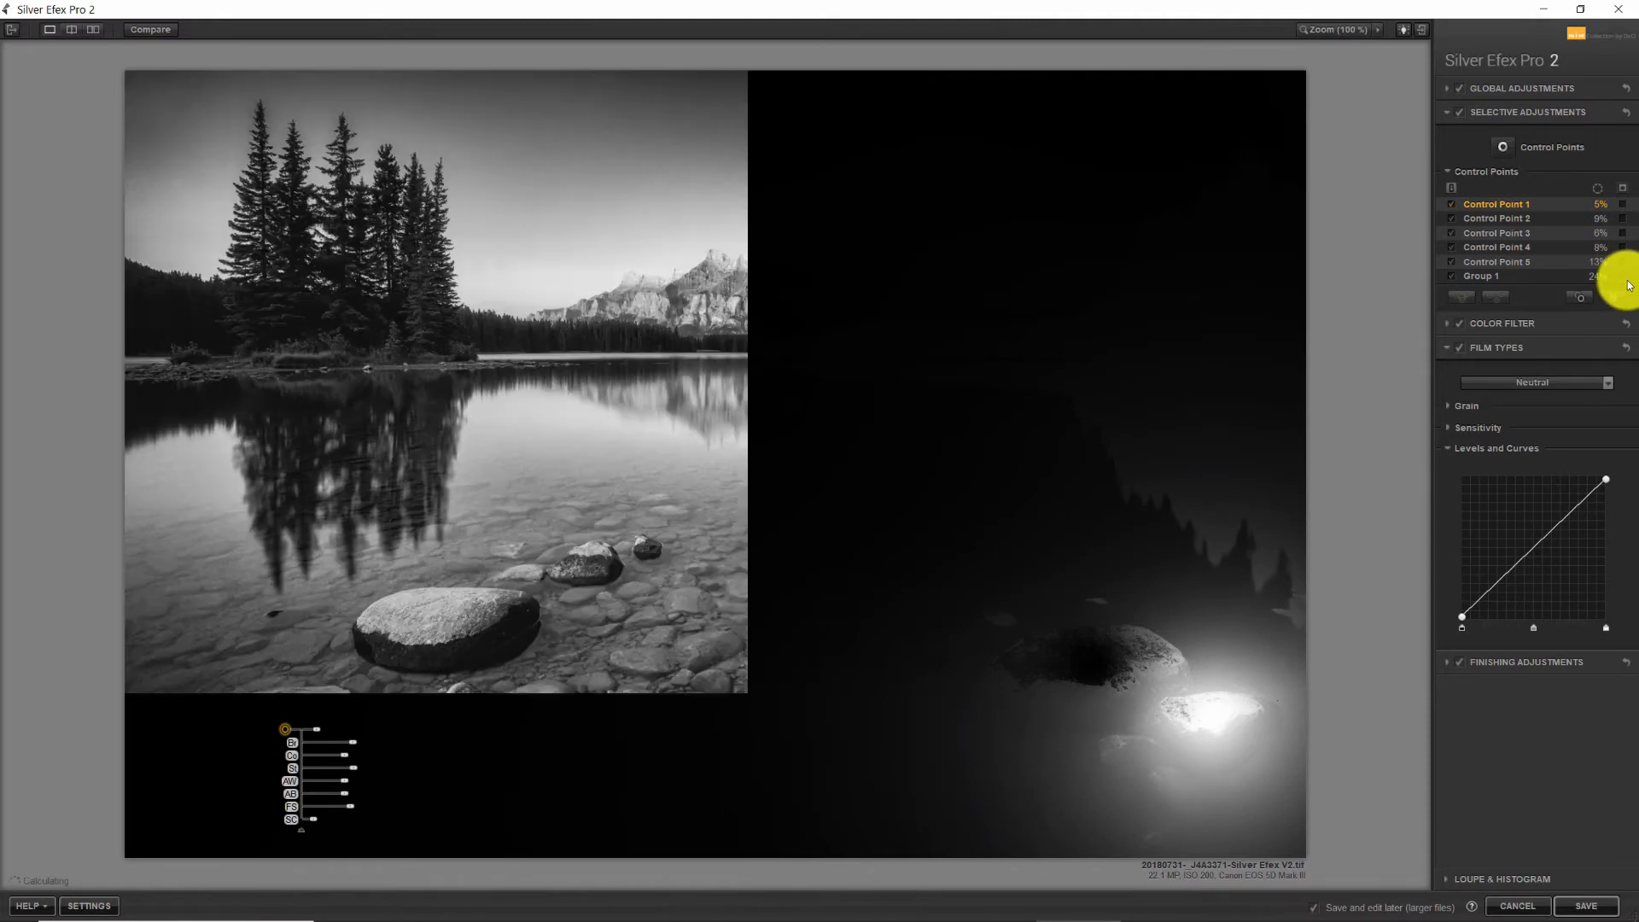
left_click(1623, 277)
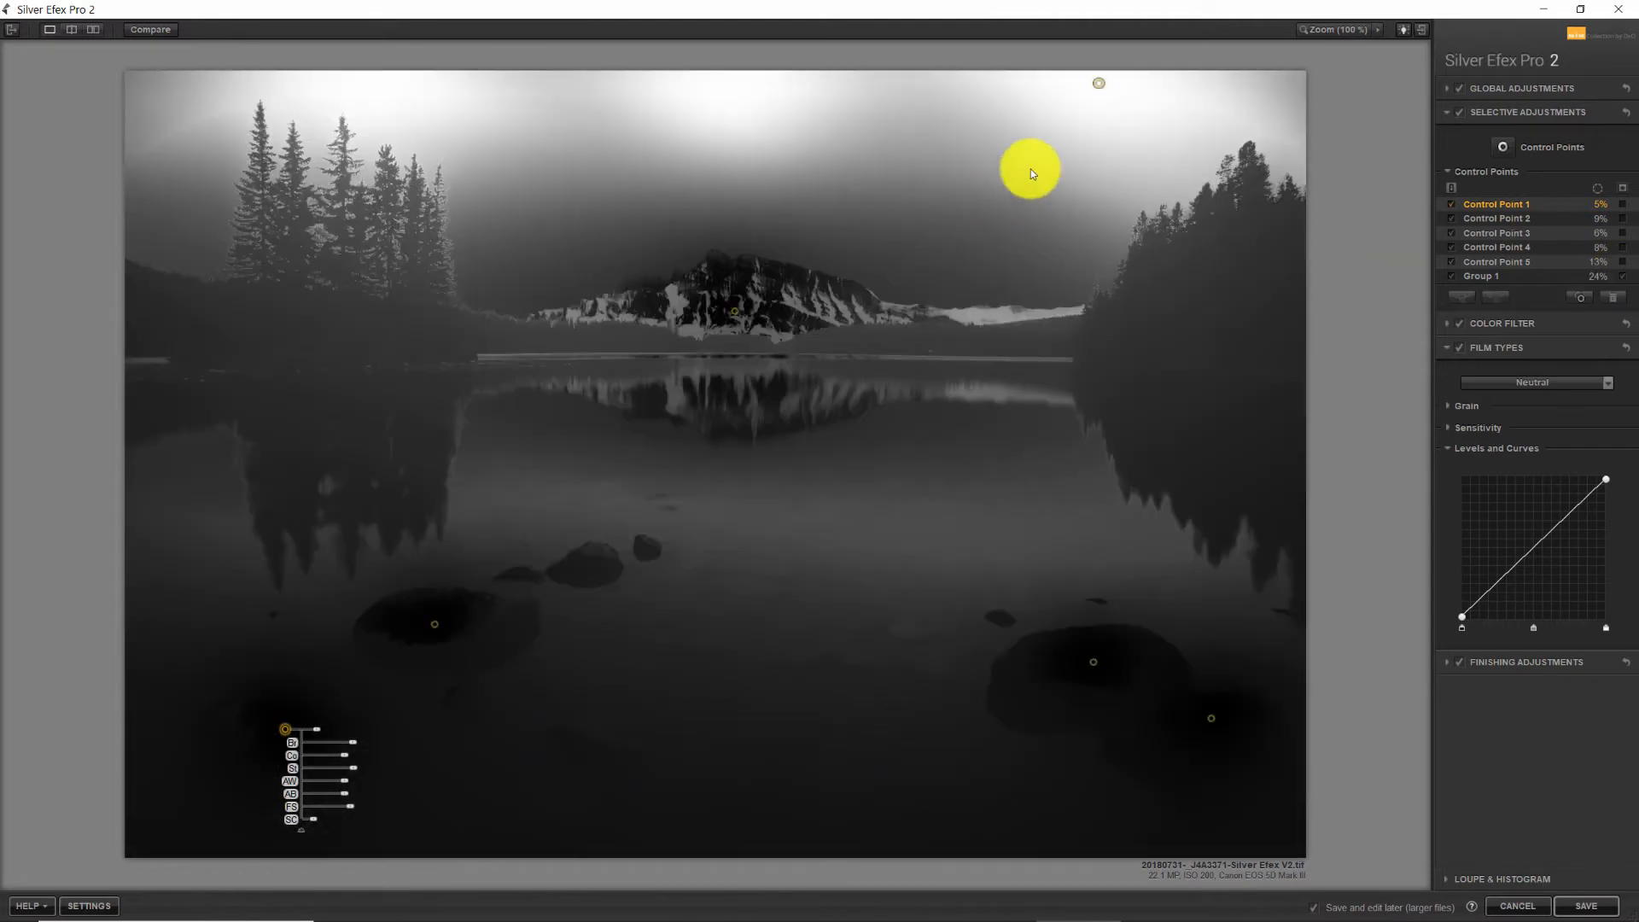
left_click(1099, 83)
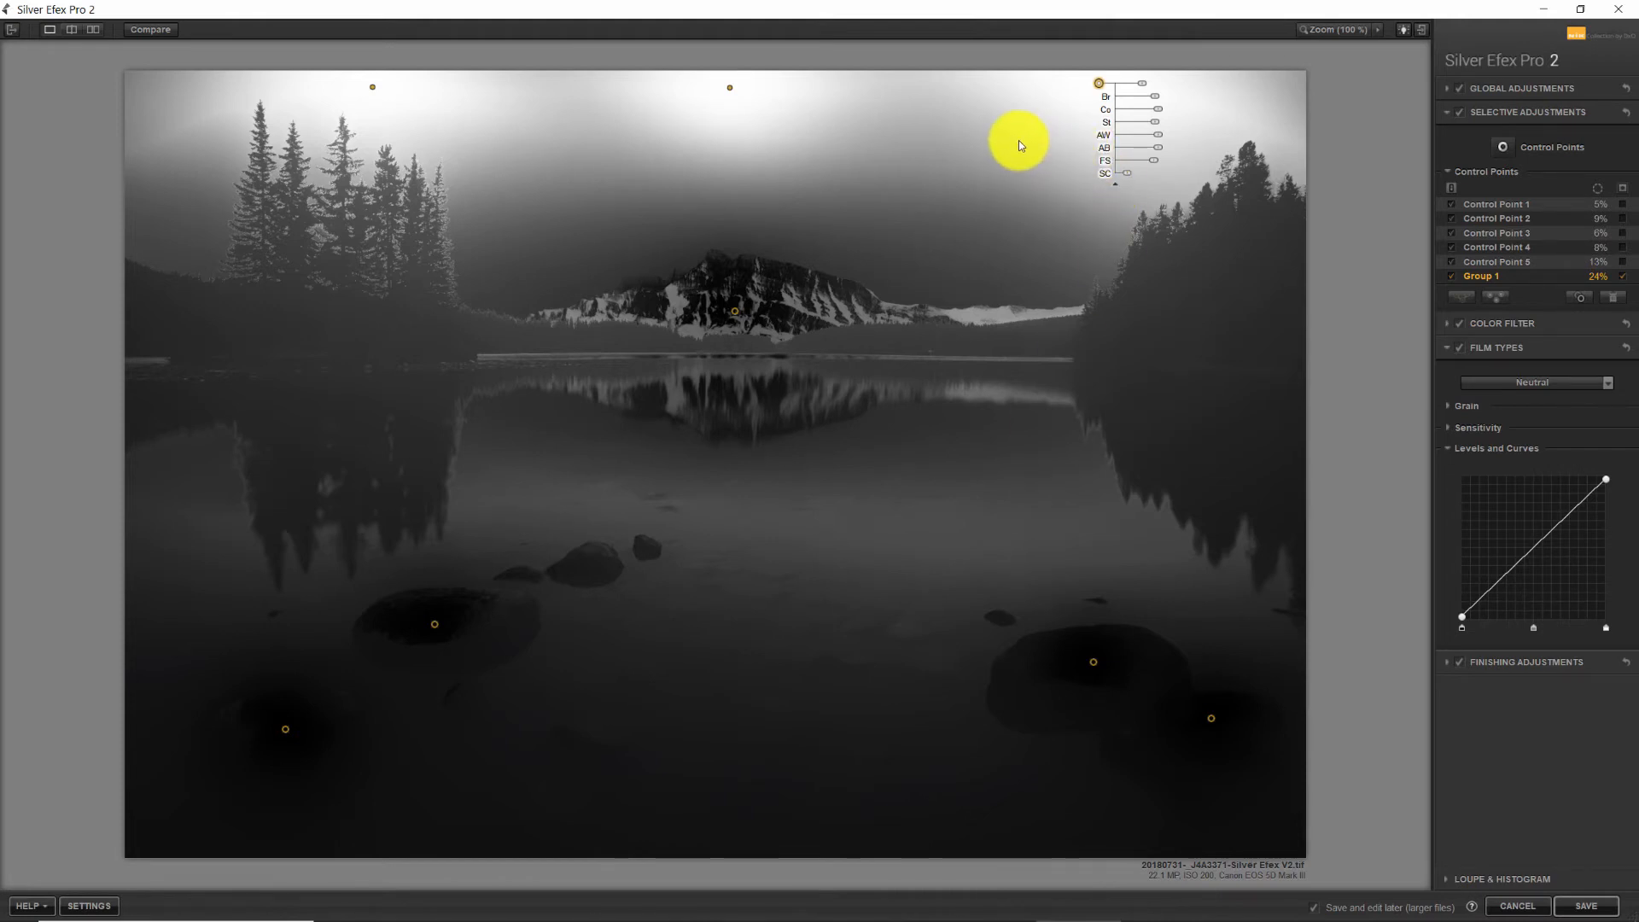
left_click(1623, 277)
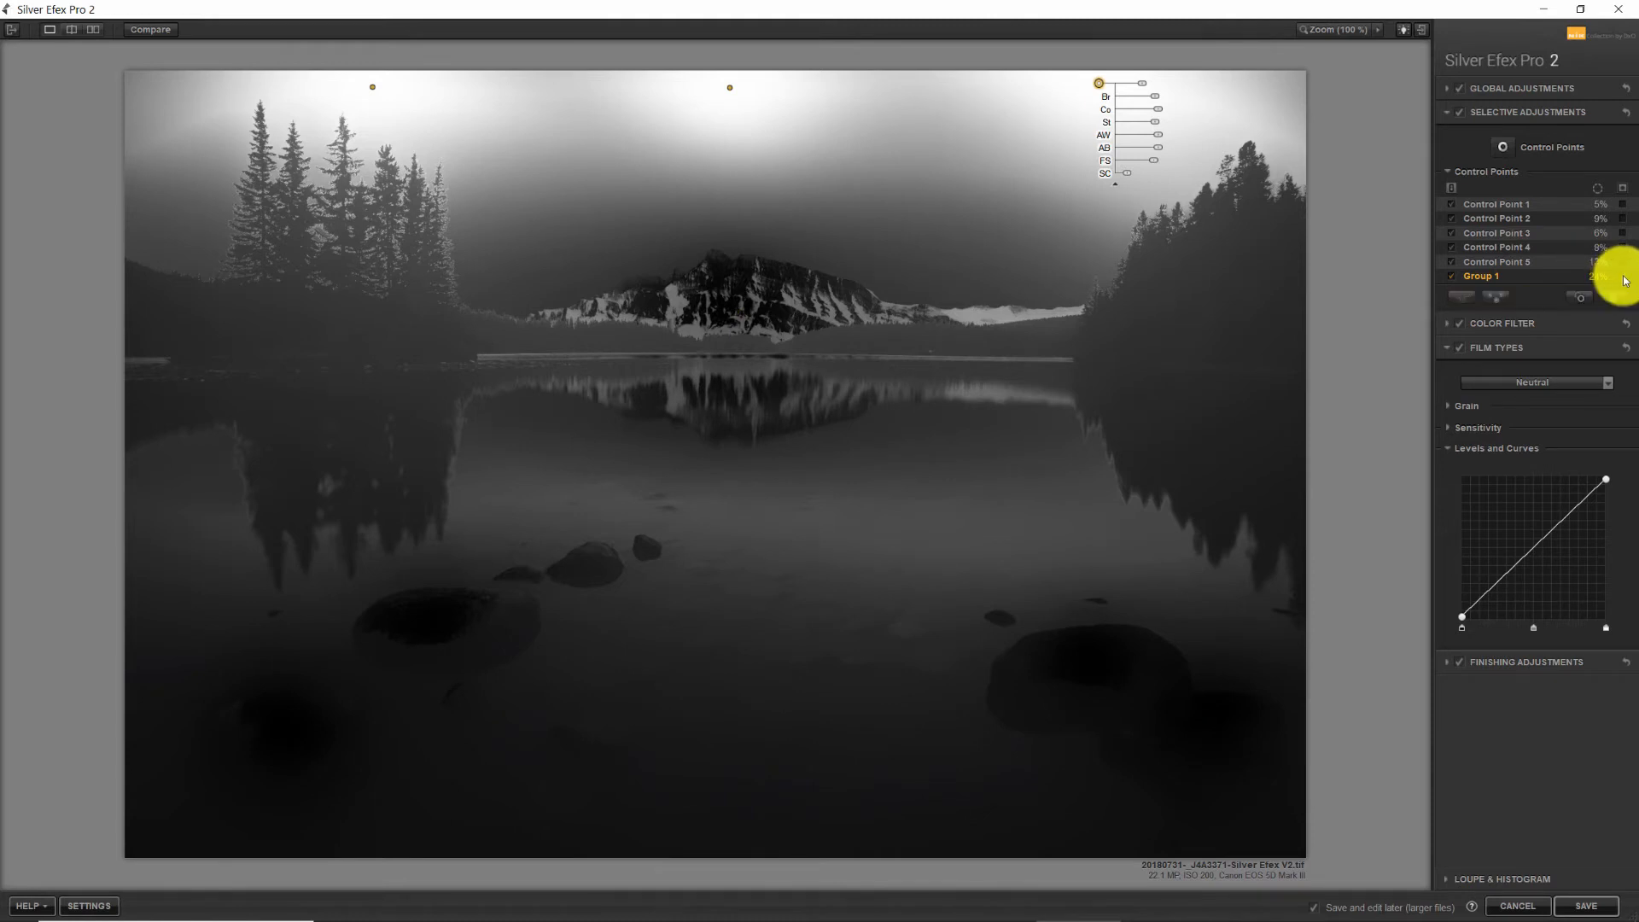
left_click(1622, 276)
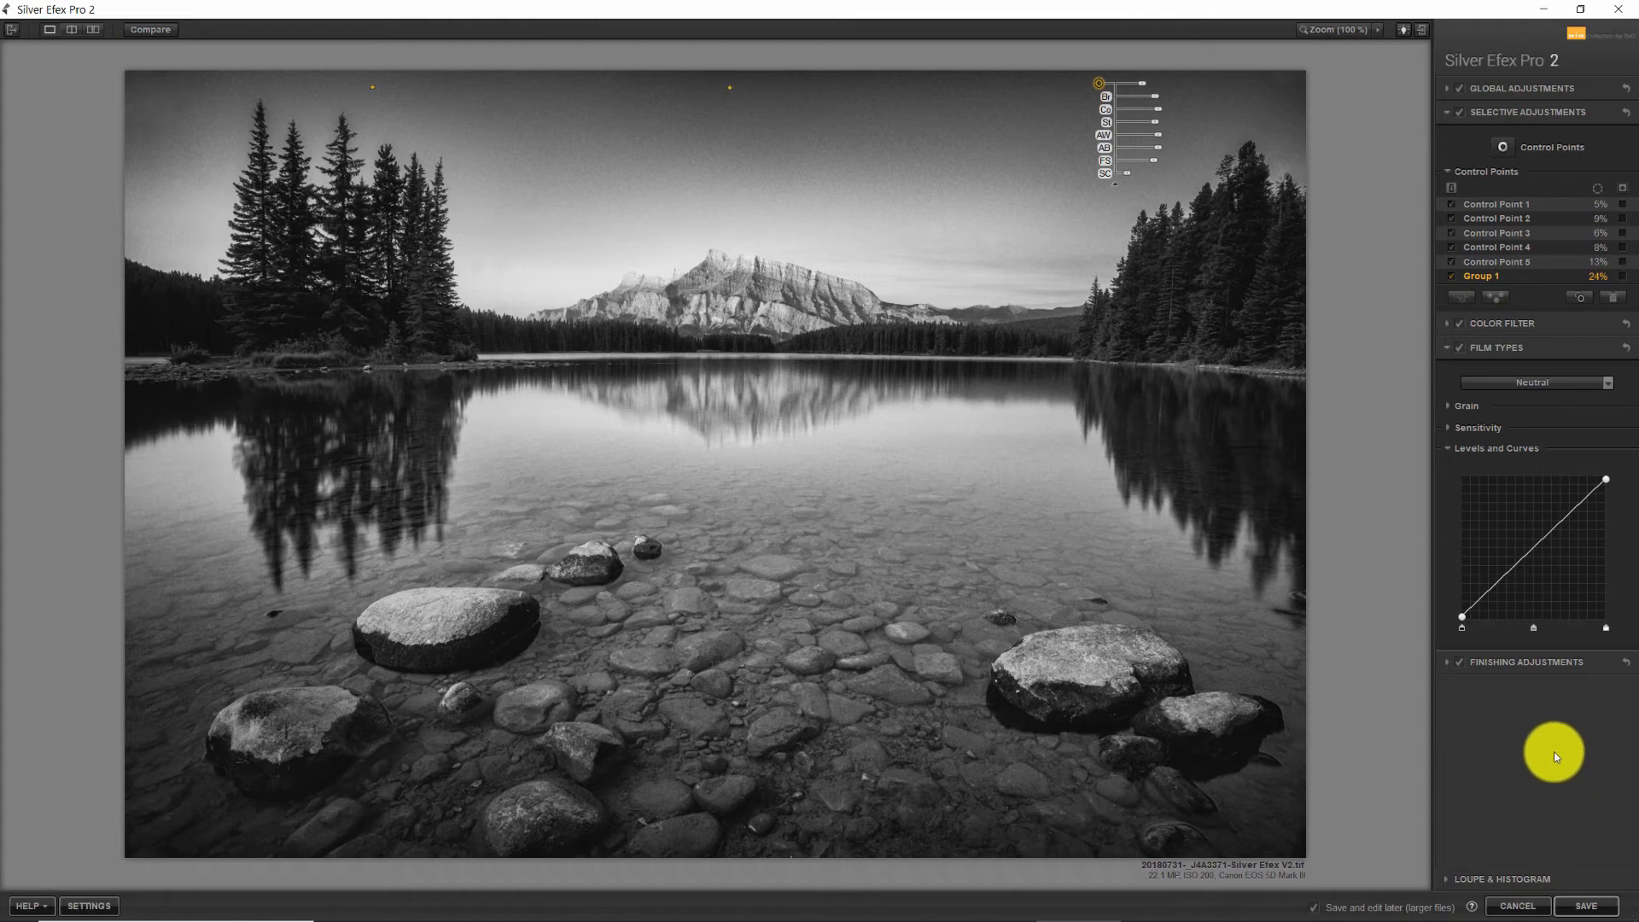
Step: Cancel the Silver Efex Pro 2 session to return to Lightroom Classic, and compare the colour and black-and-white lake photos
left_click(1532, 905)
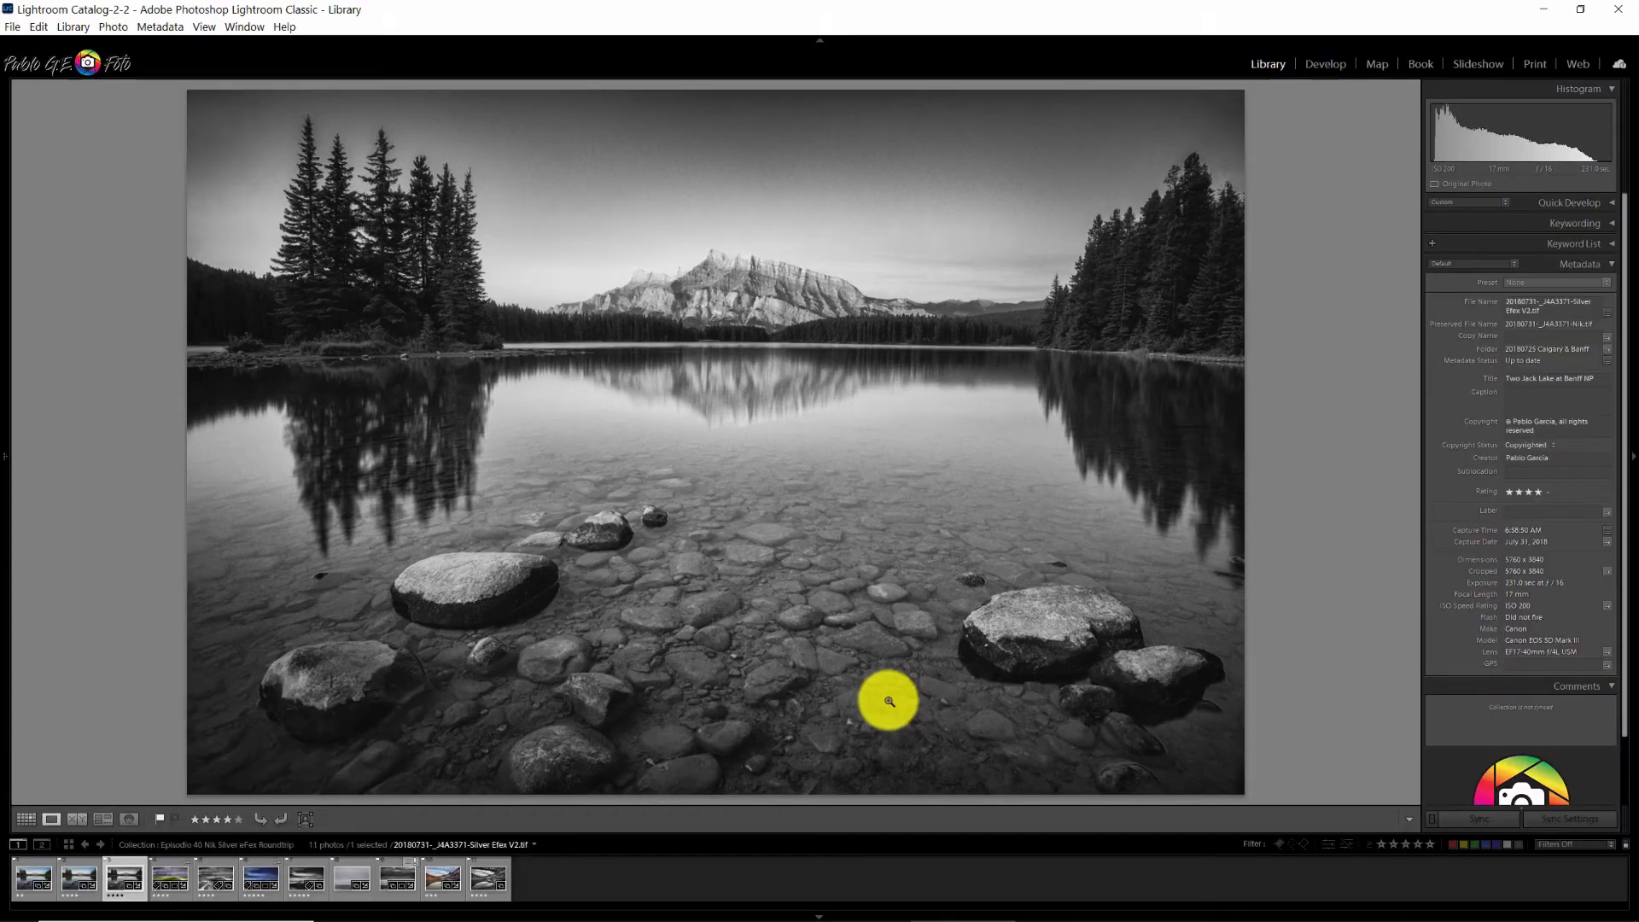
left_click(83, 861)
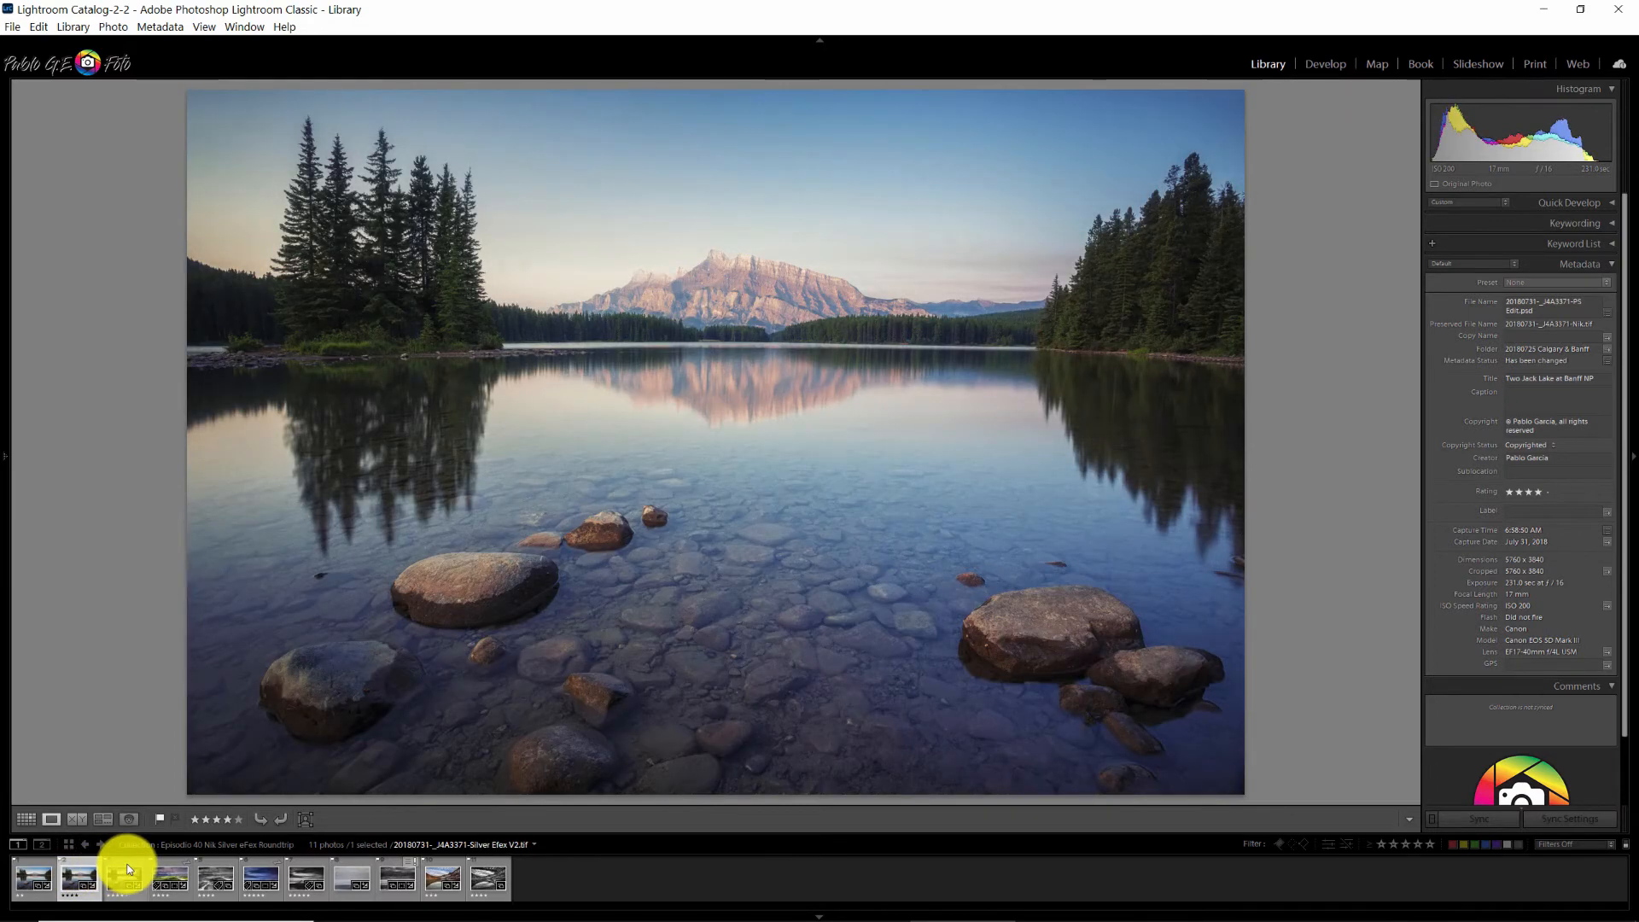
left_click(128, 869)
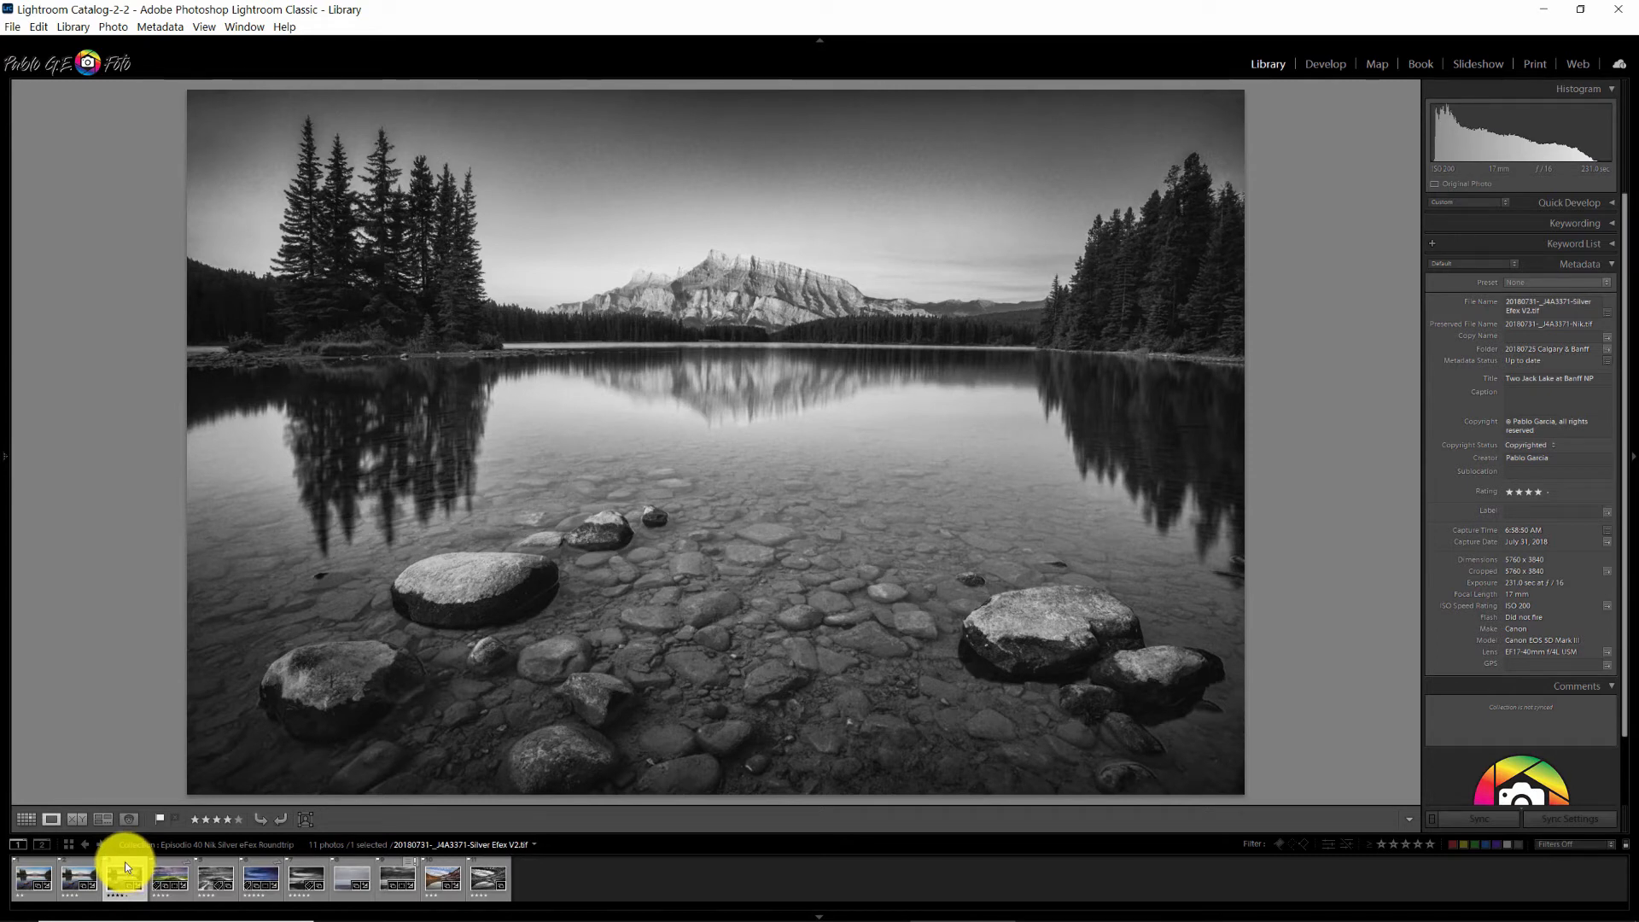
Step: Compare the colour original of the Copper River Delta photo with its black-and-white version
left_click(173, 864)
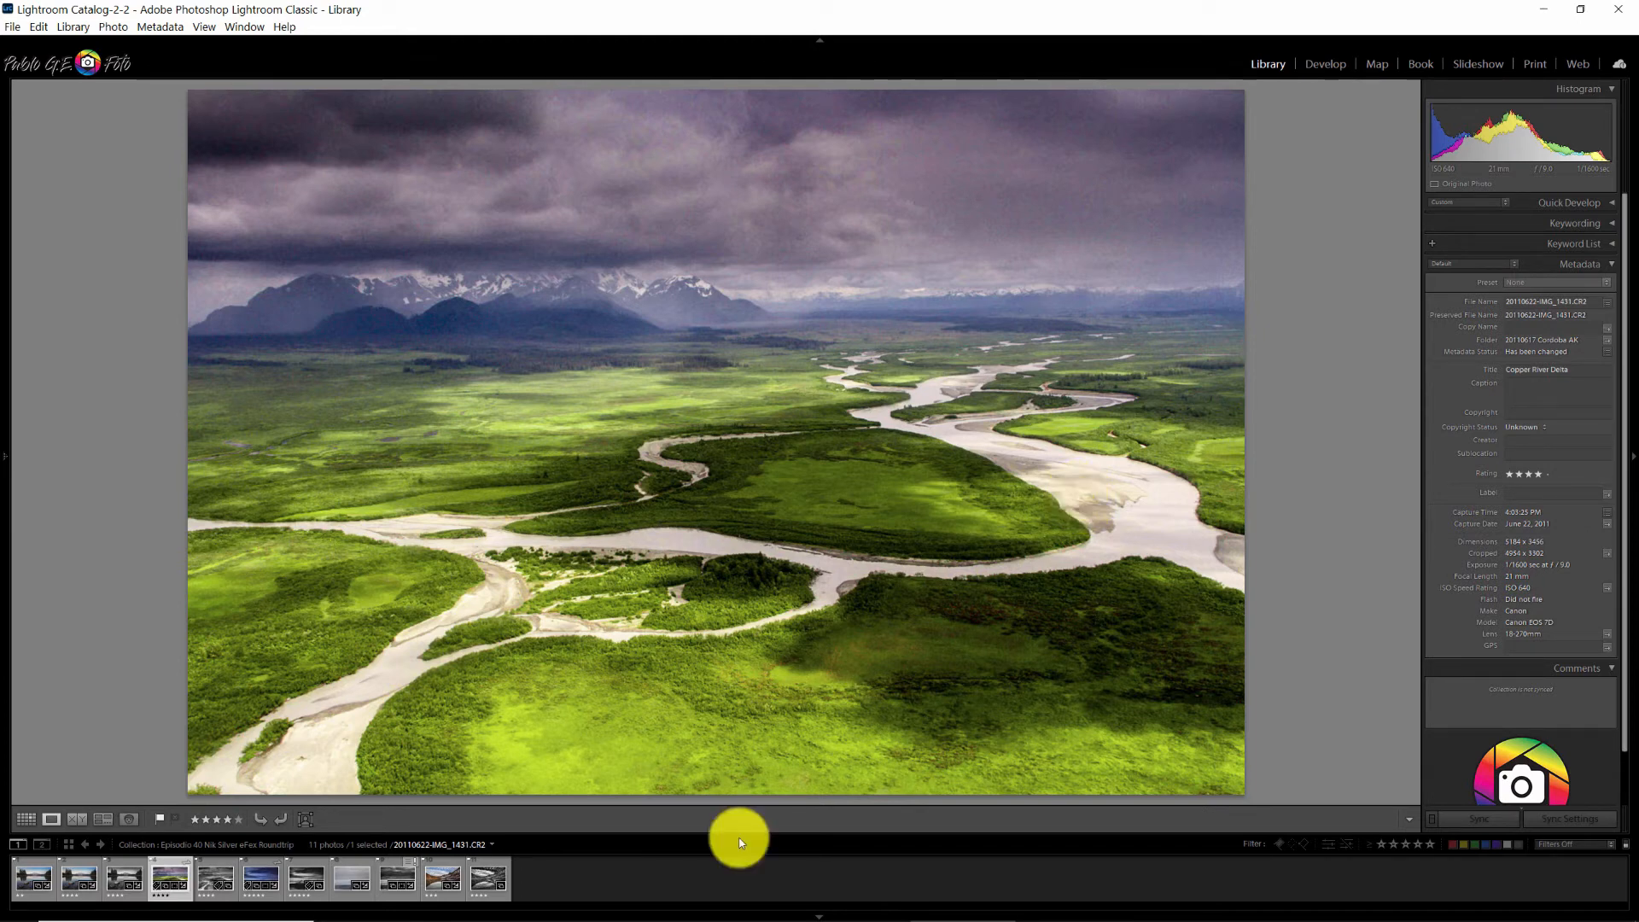
left_click(220, 868)
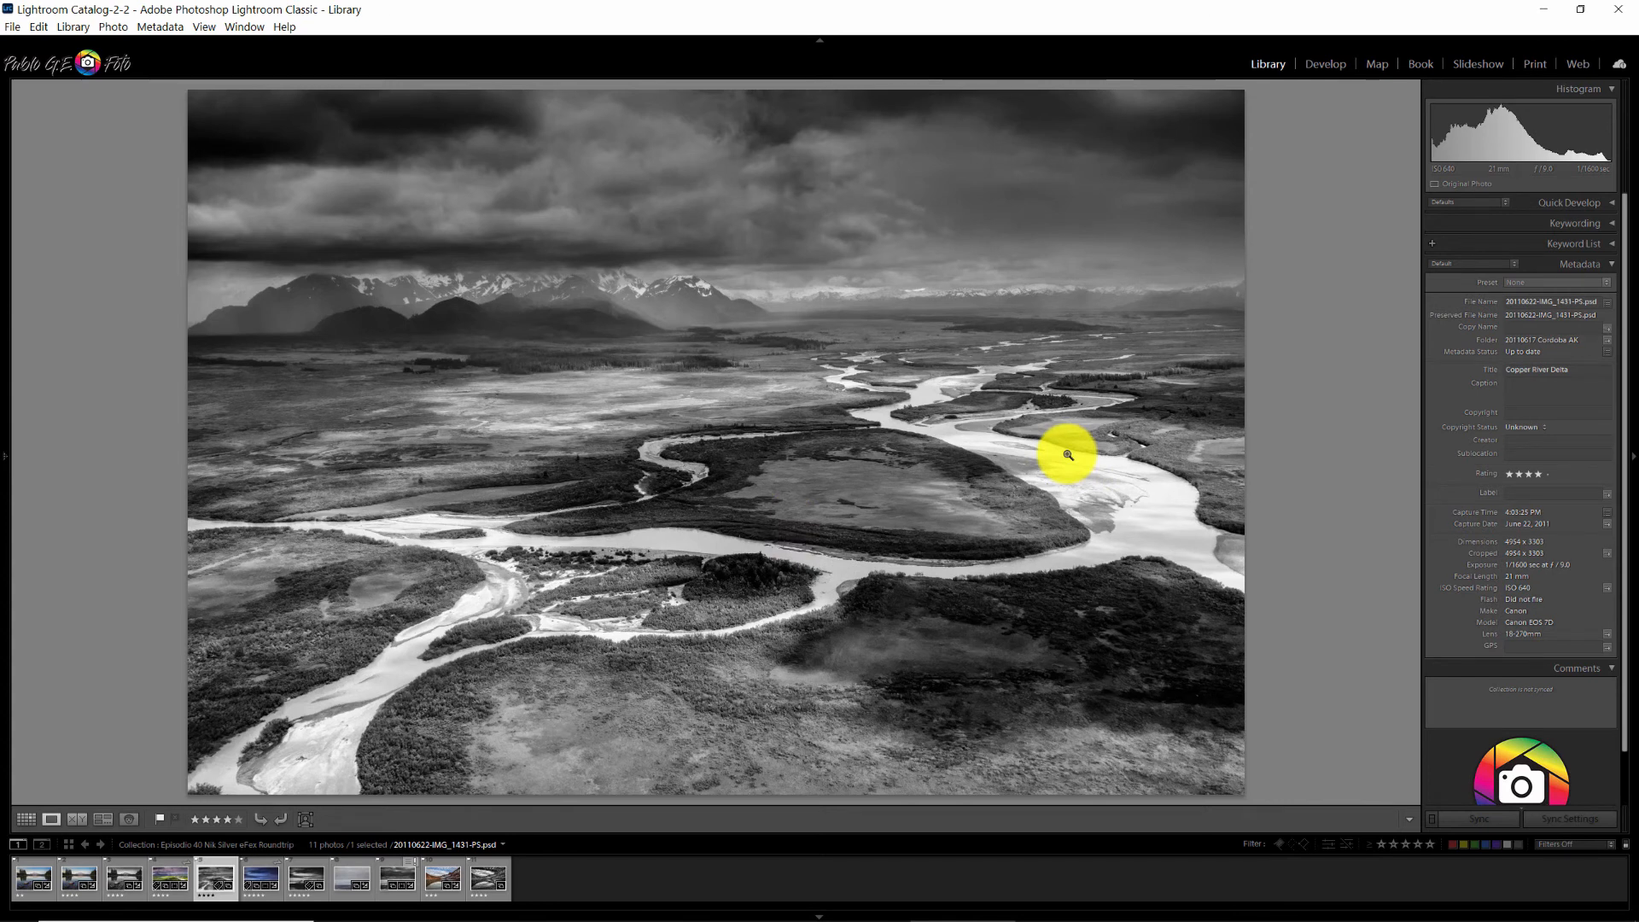
left_click(179, 863)
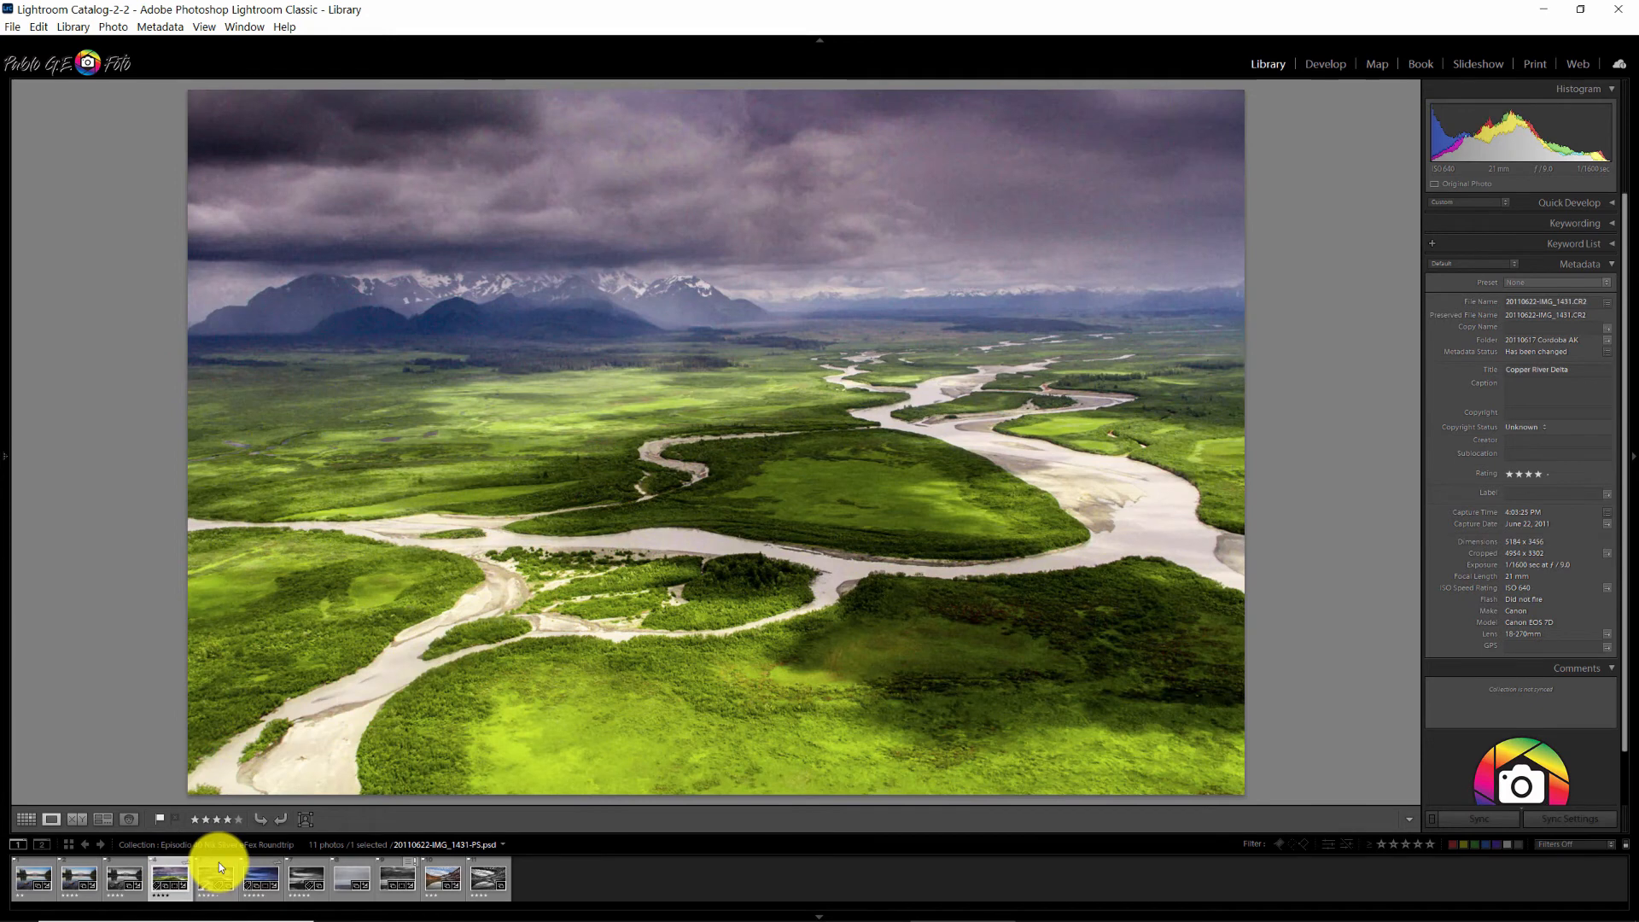
left_click(219, 864)
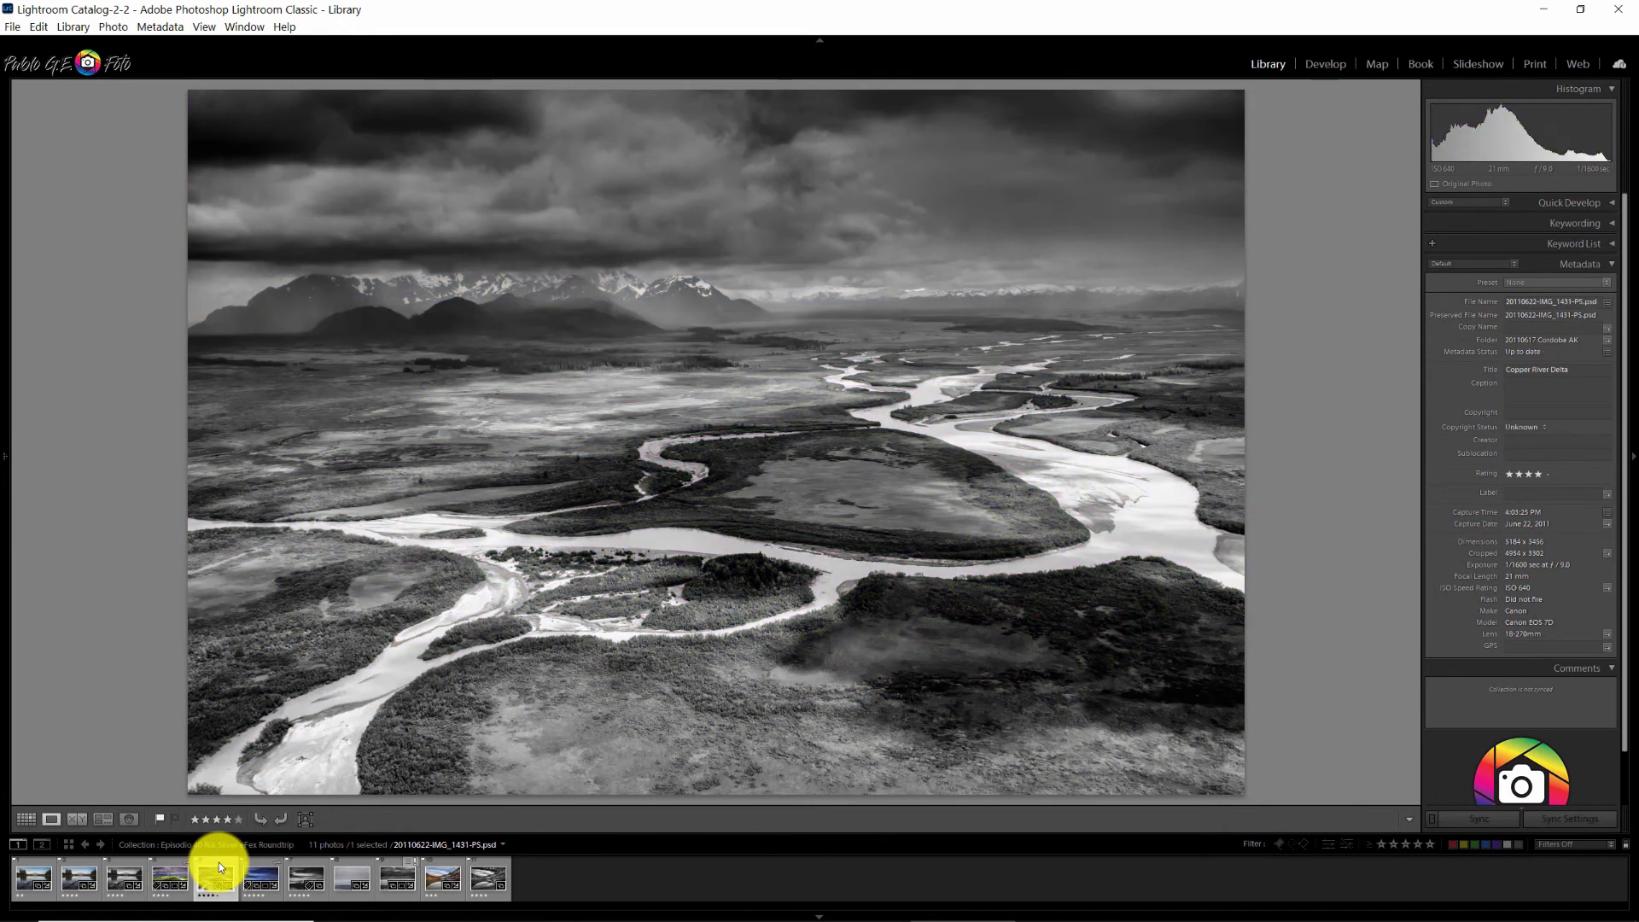
Step: Compare the blue night photo of Torres del Paine with its black-and-white Silver Efex version
left_click(267, 866)
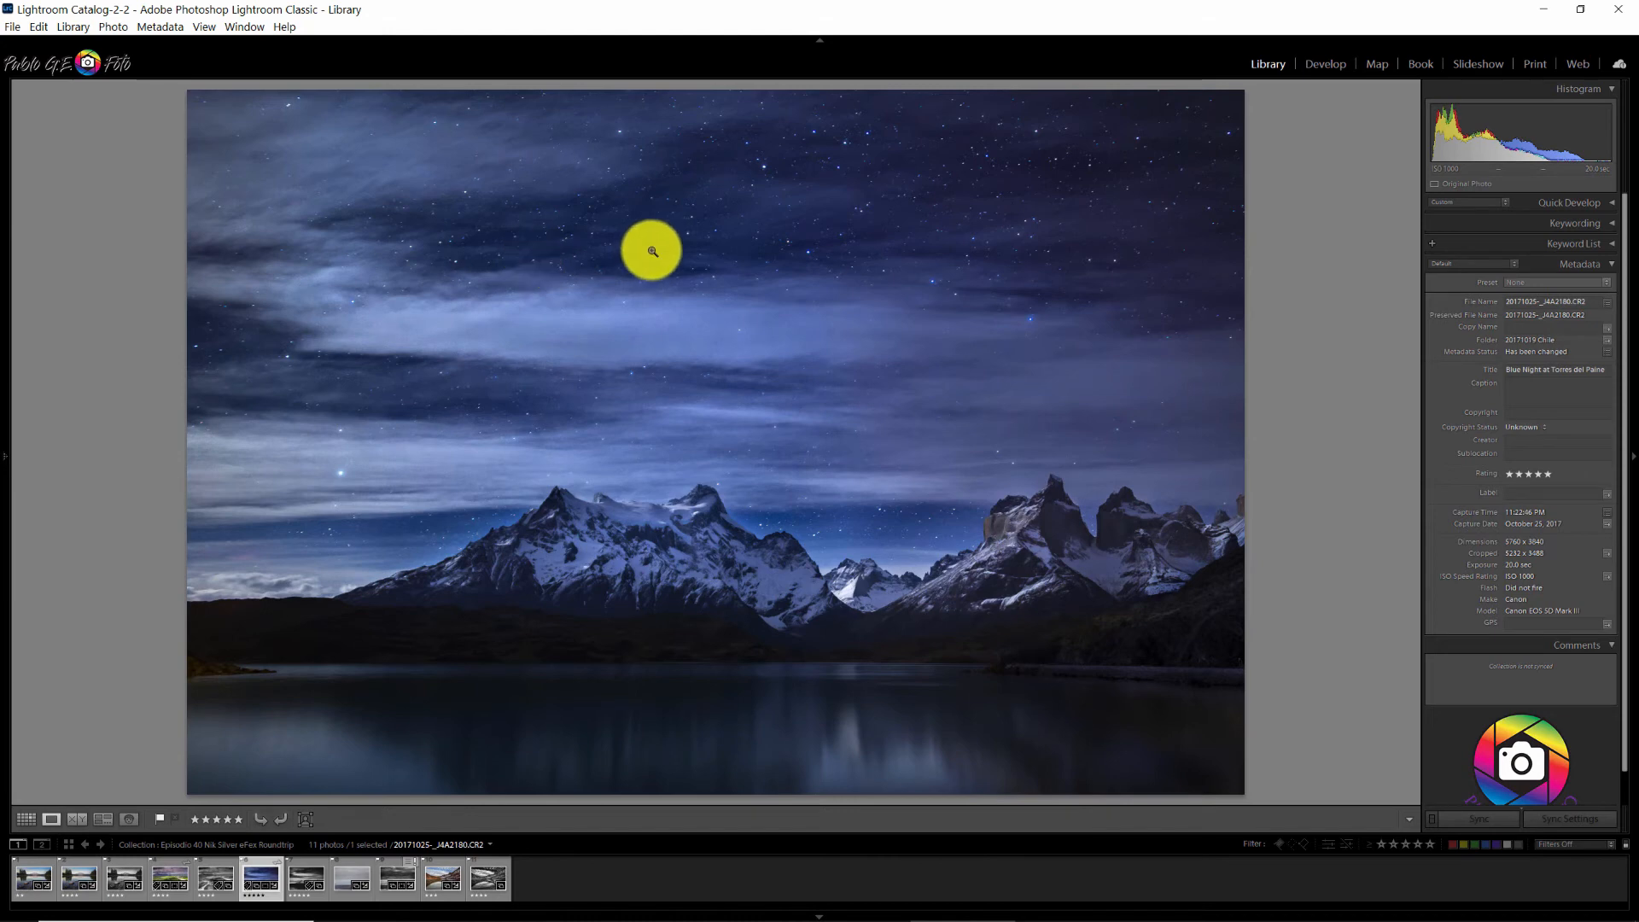
left_click(303, 869)
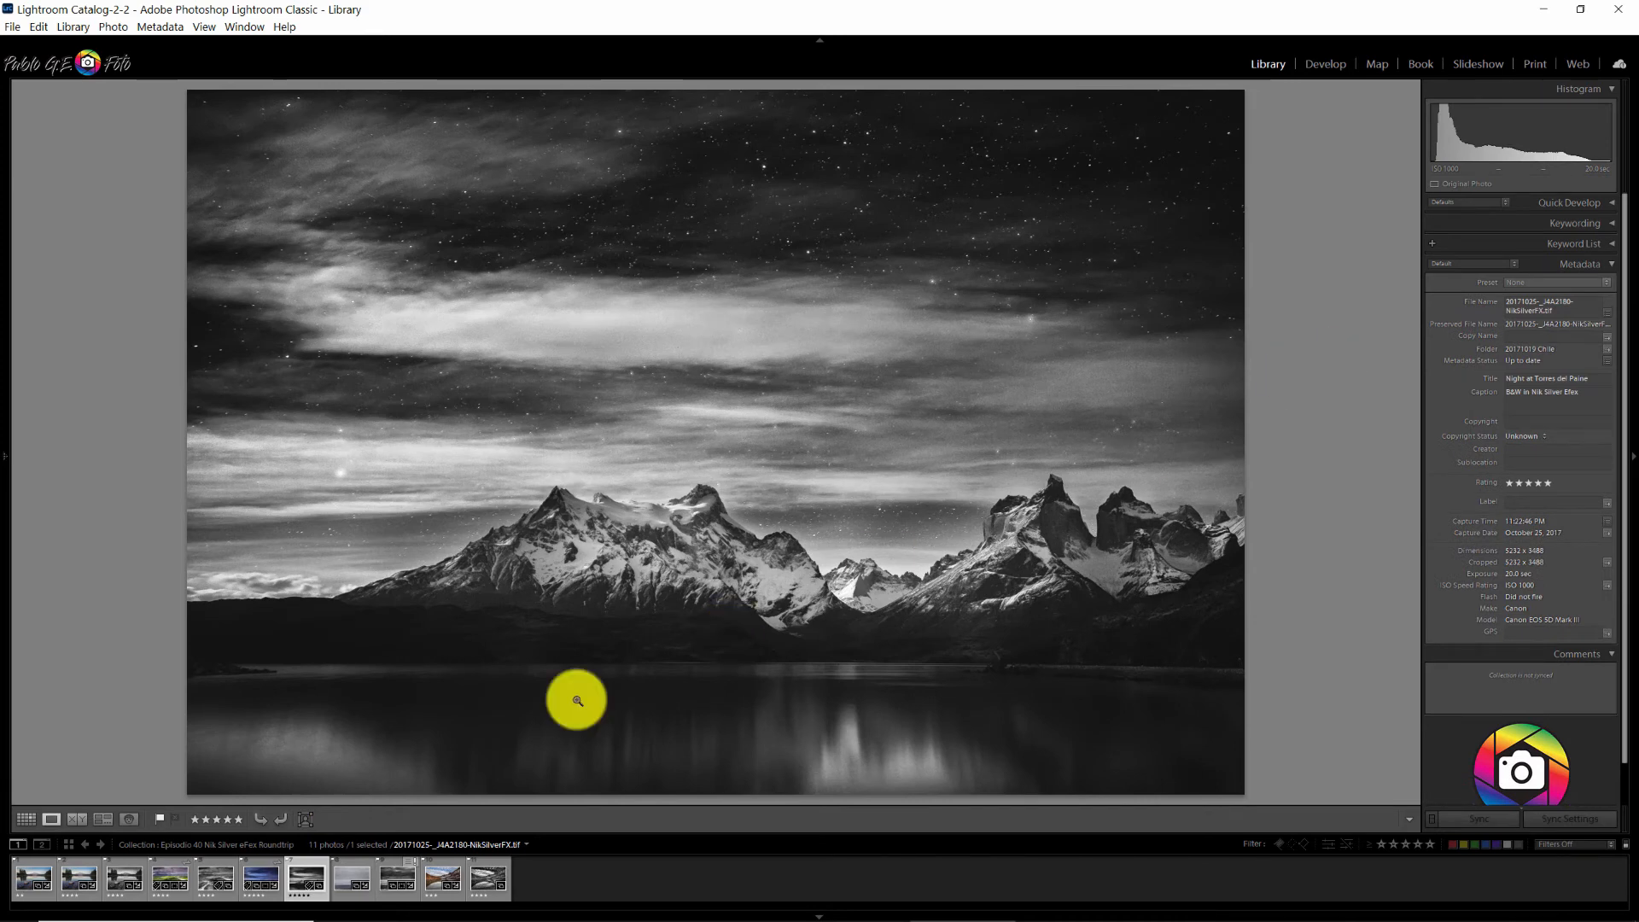
left_click(268, 864)
left_click(303, 866)
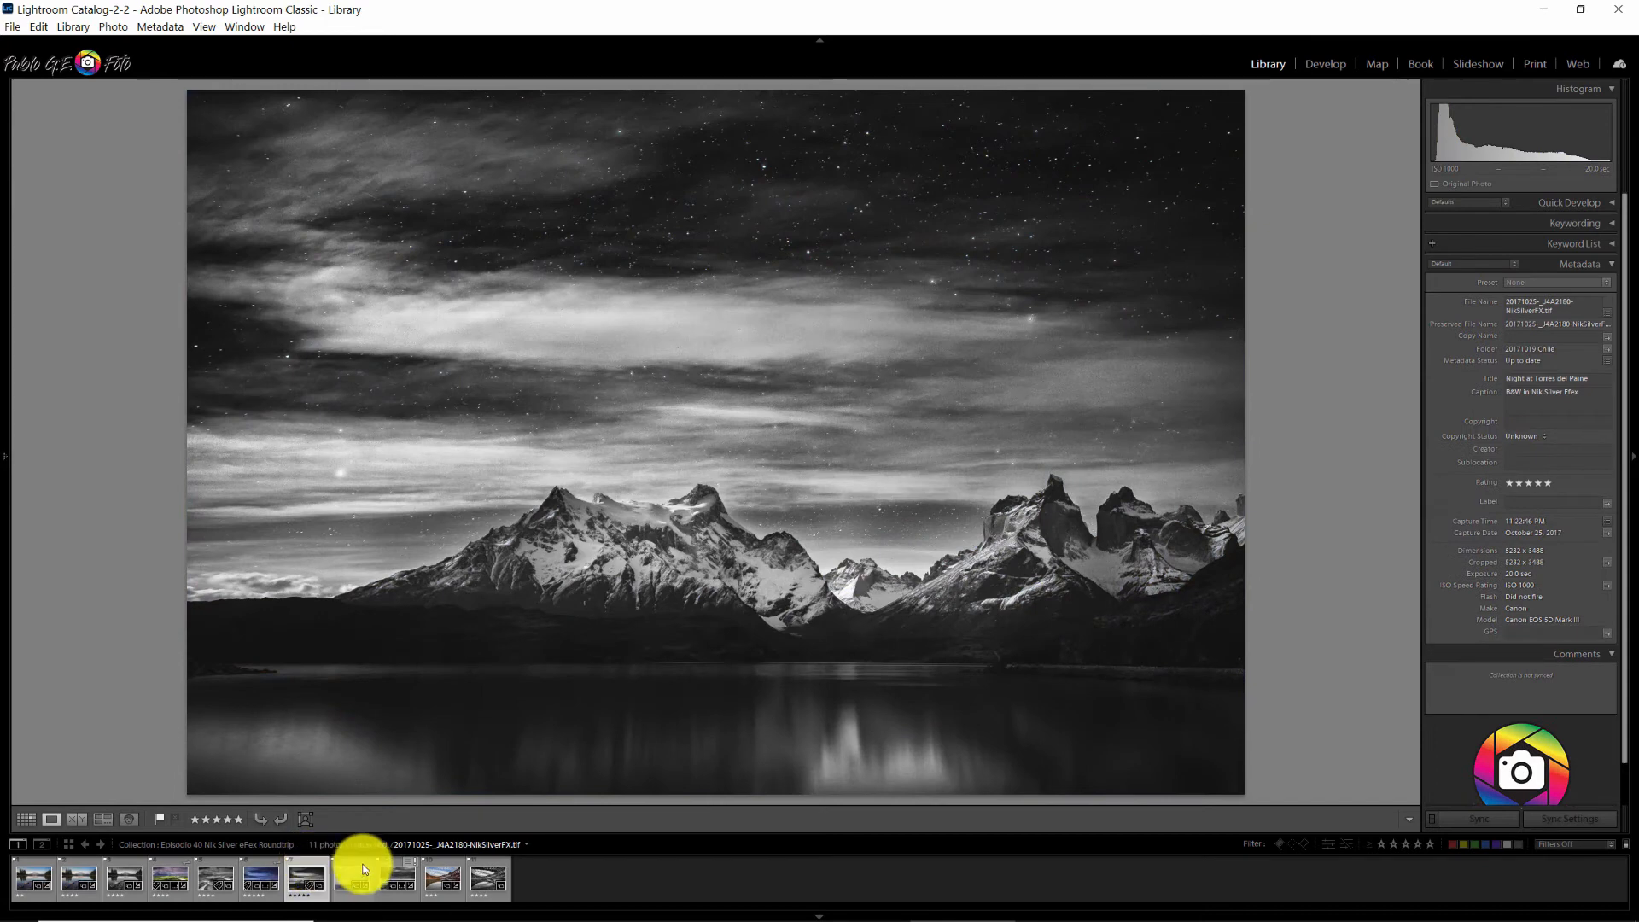
Step: Compare the hazy colour photo of the desert buttes with its black-and-white Silver Efex version
left_click(355, 867)
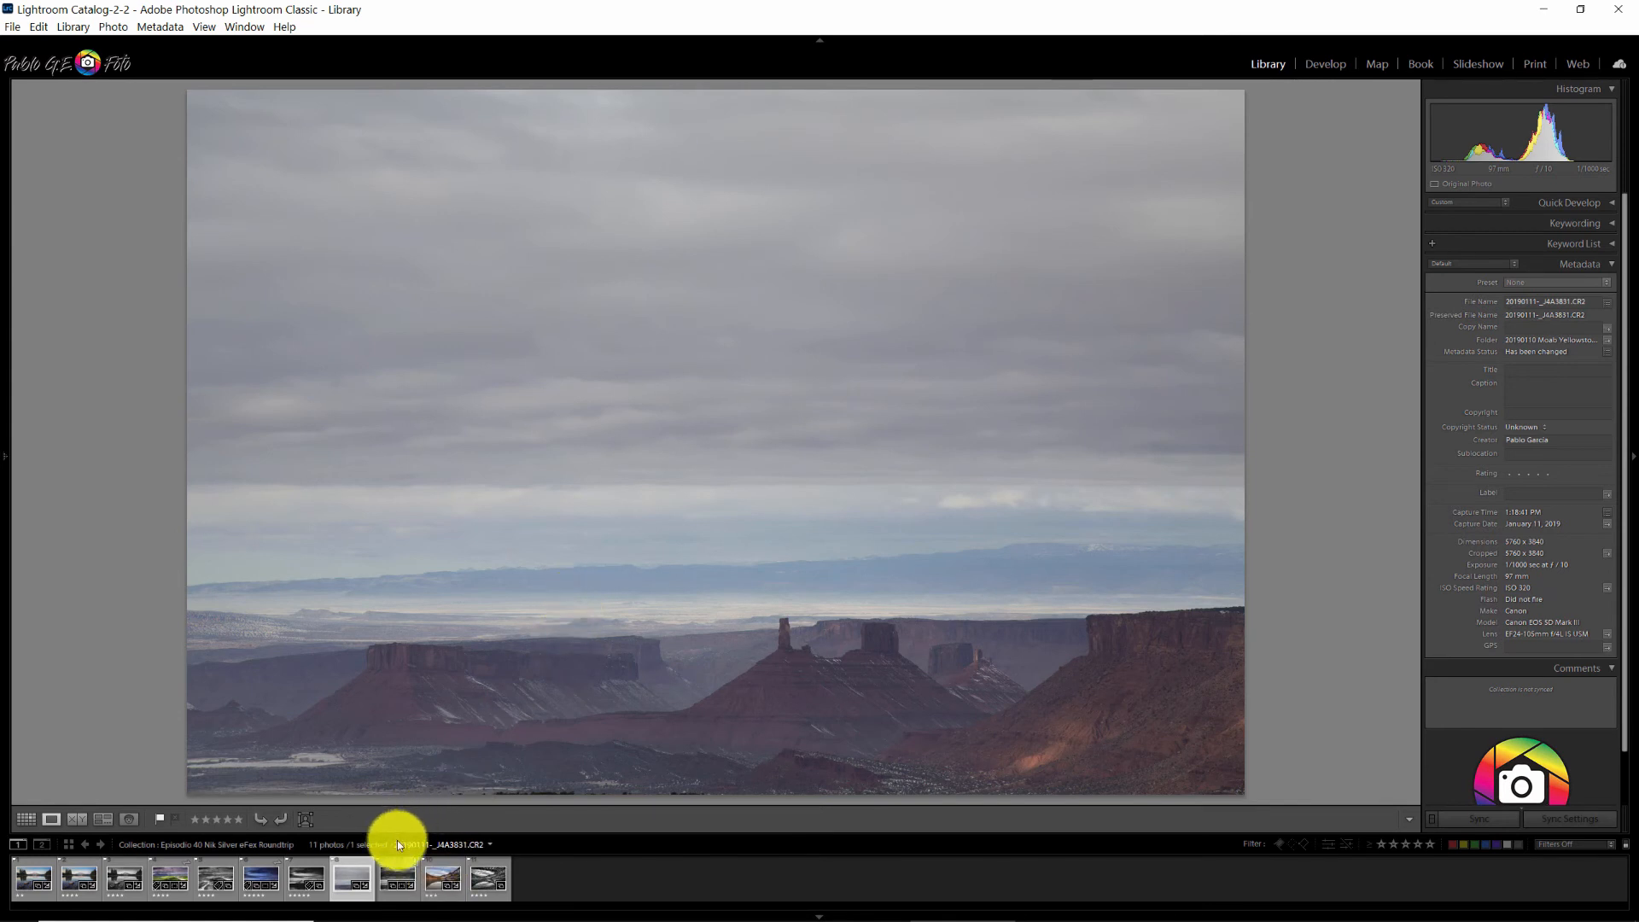
left_click(395, 867)
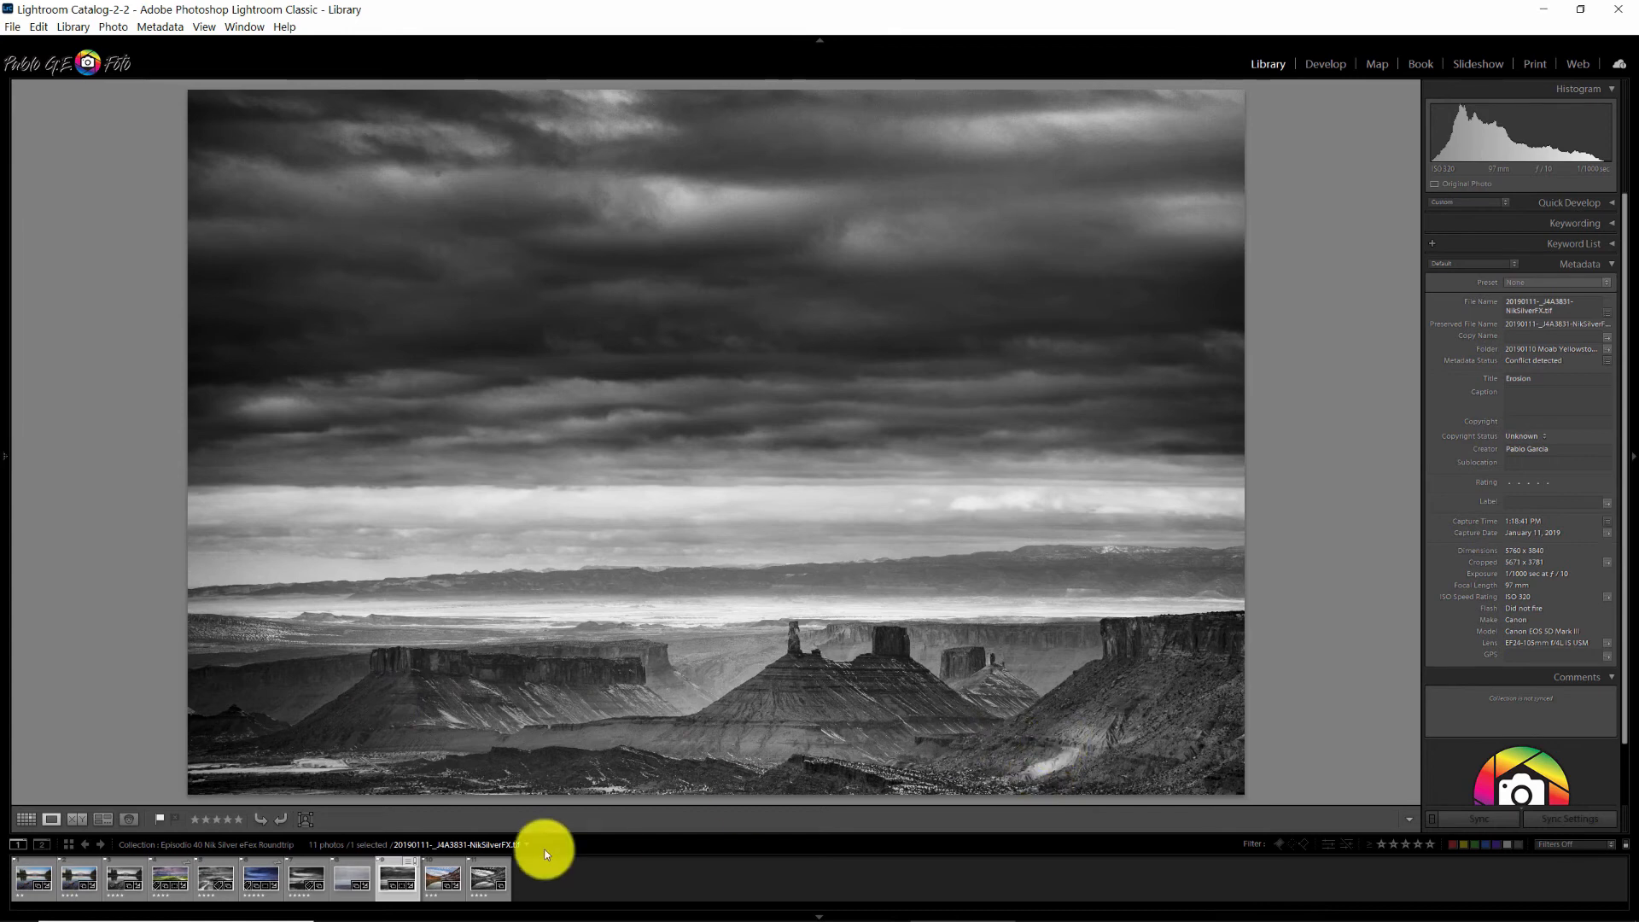
left_click(357, 864)
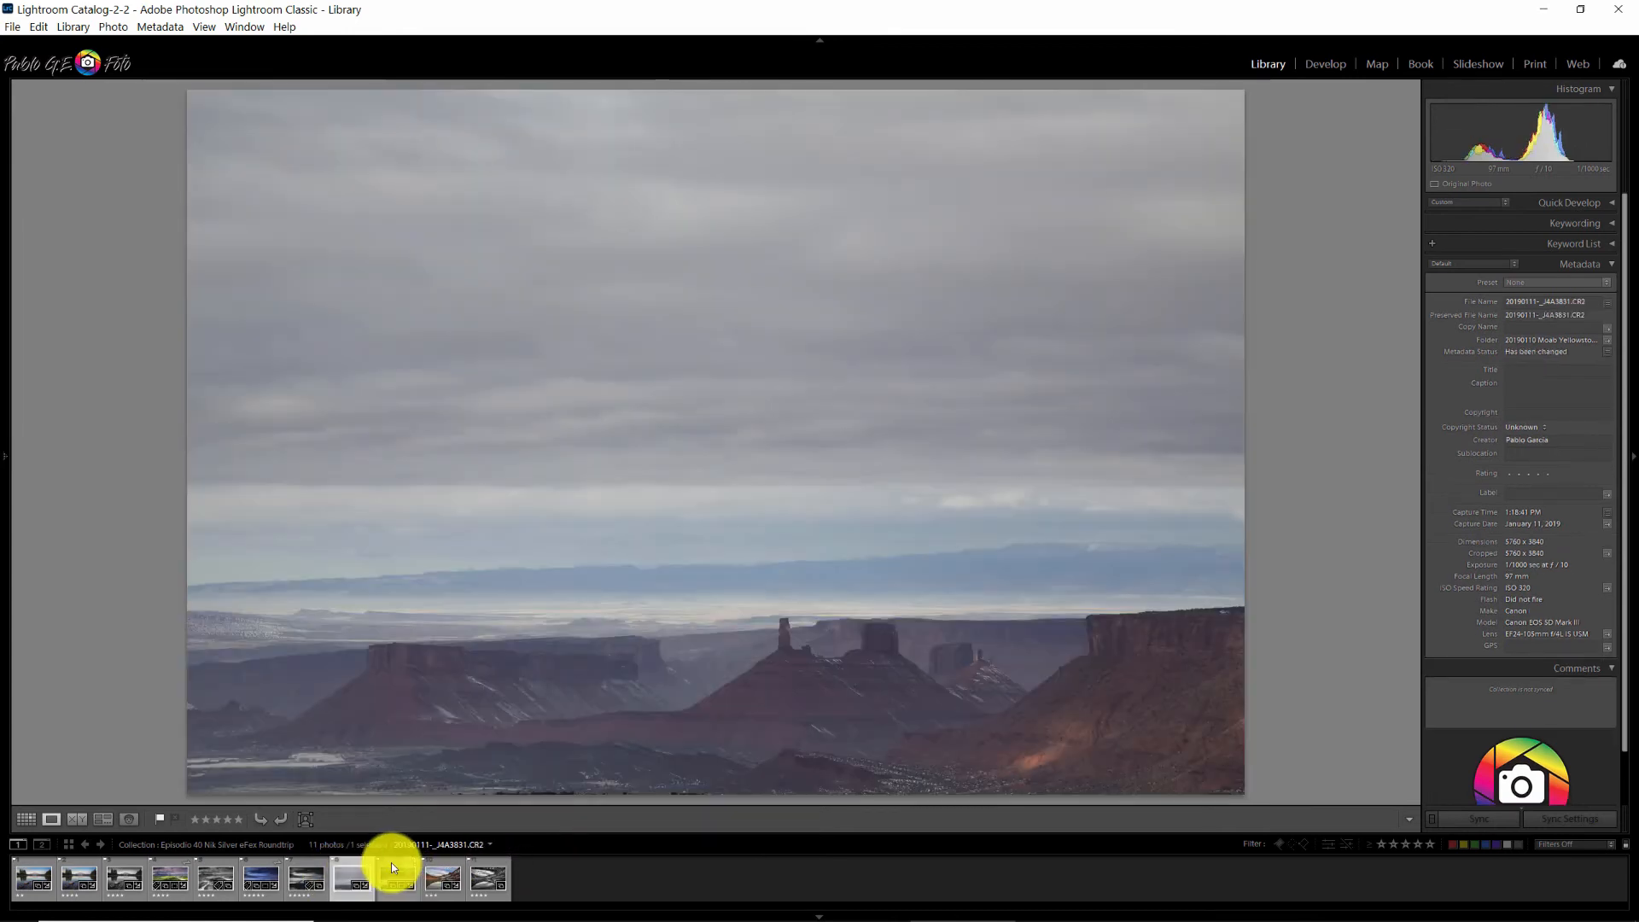
left_click(391, 862)
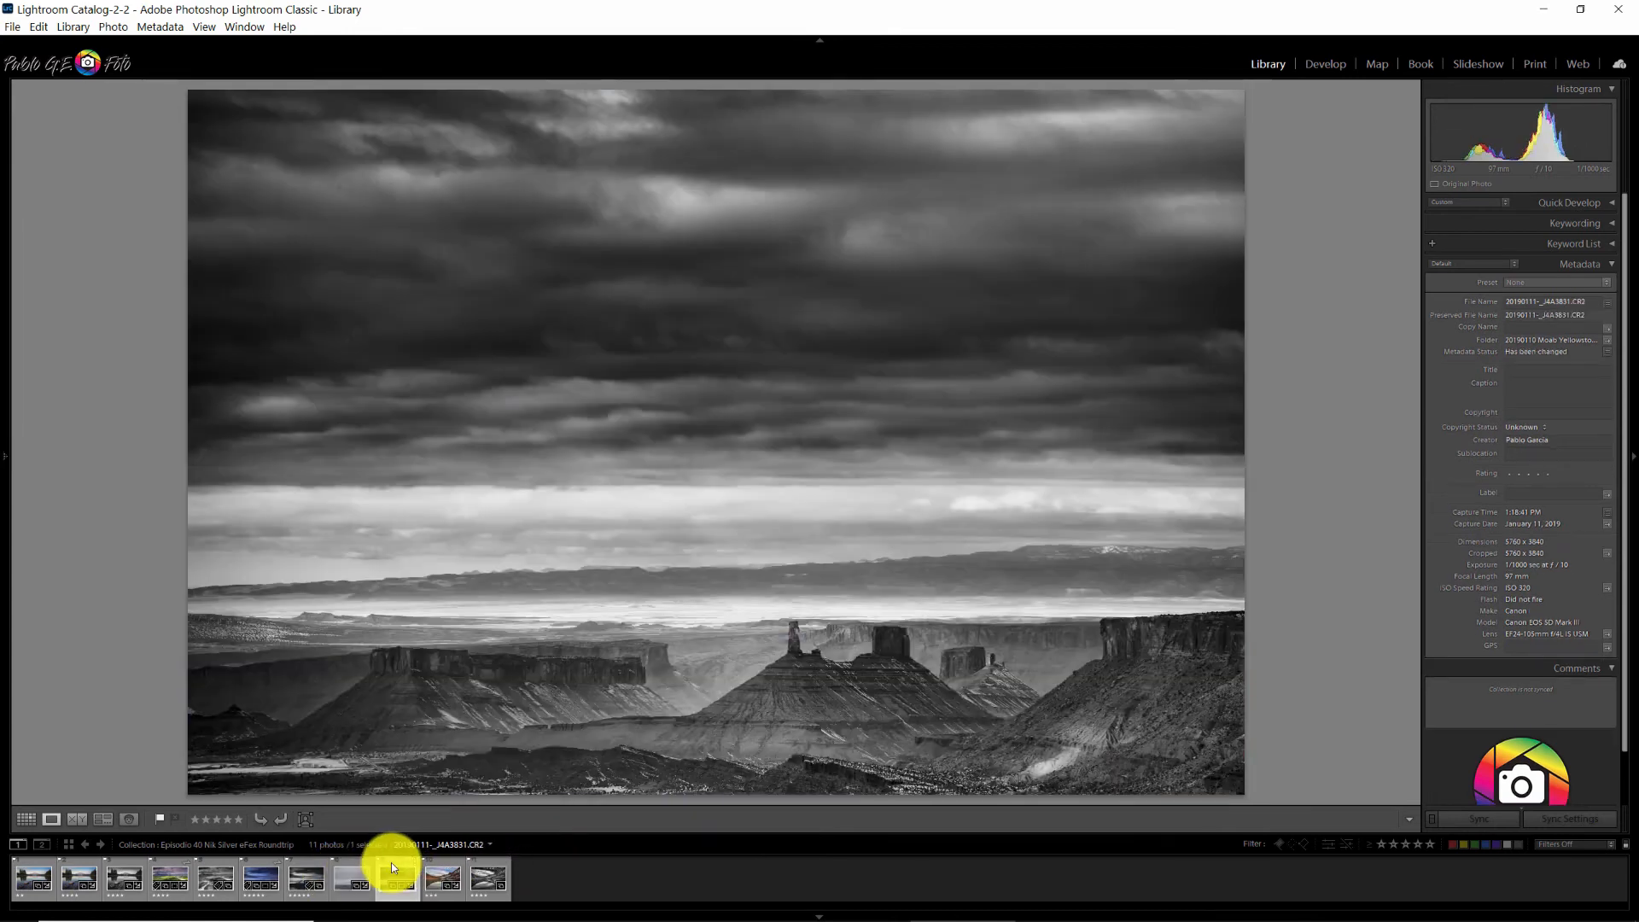
Step: Compare the colour photo of the Colorado River at Moab with its black-and-white Silver Efex version
left_click(445, 867)
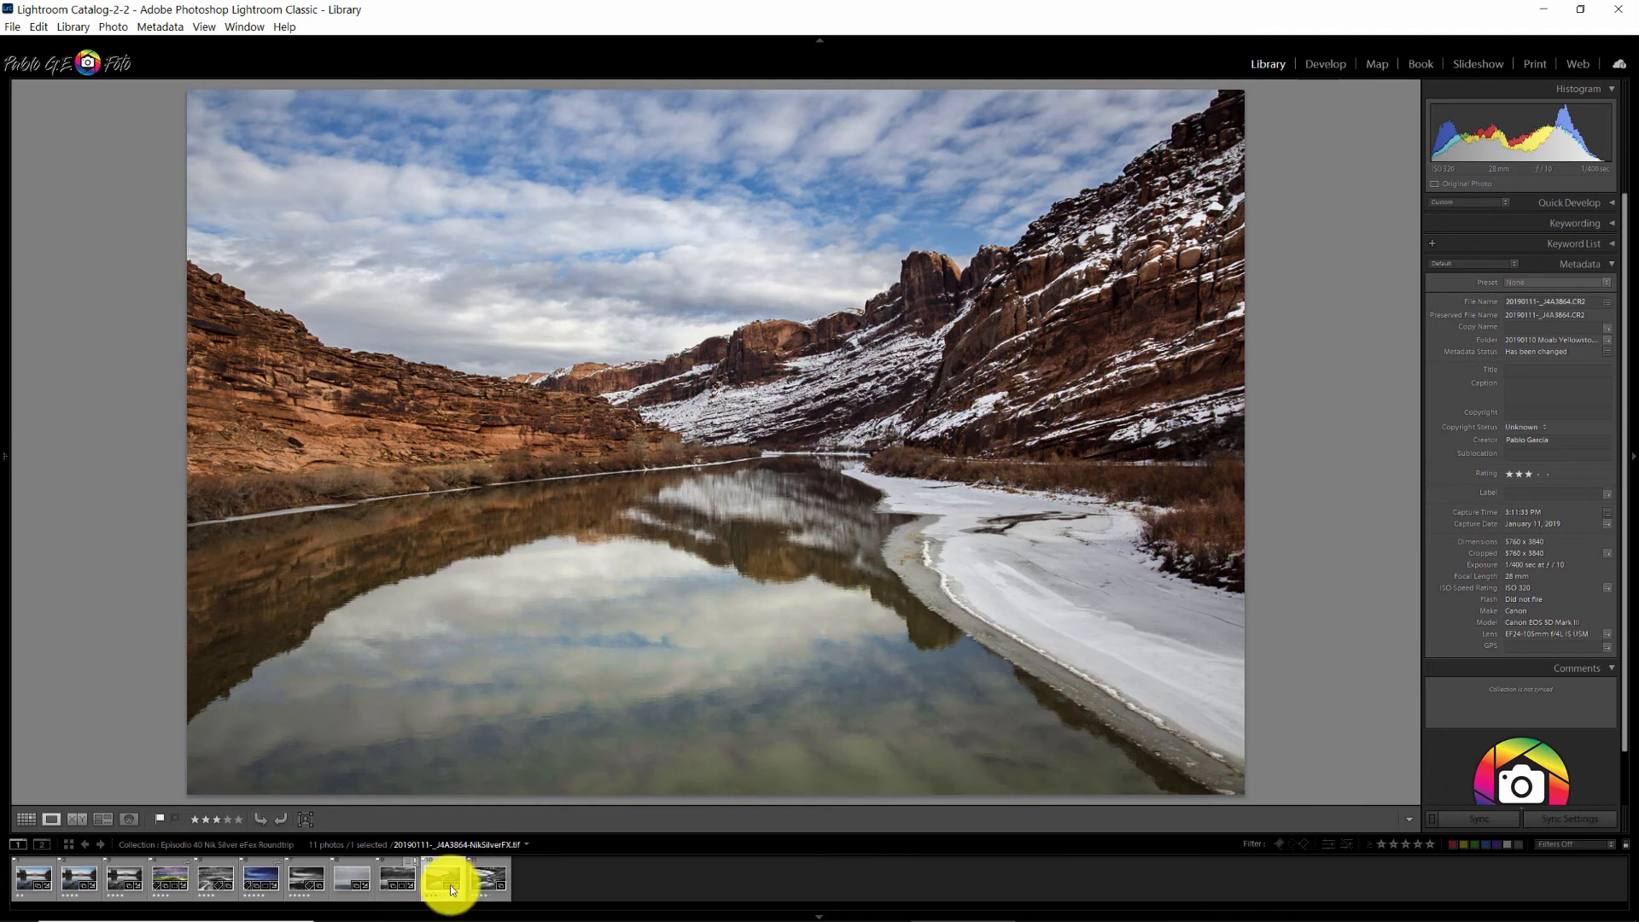
left_click(487, 872)
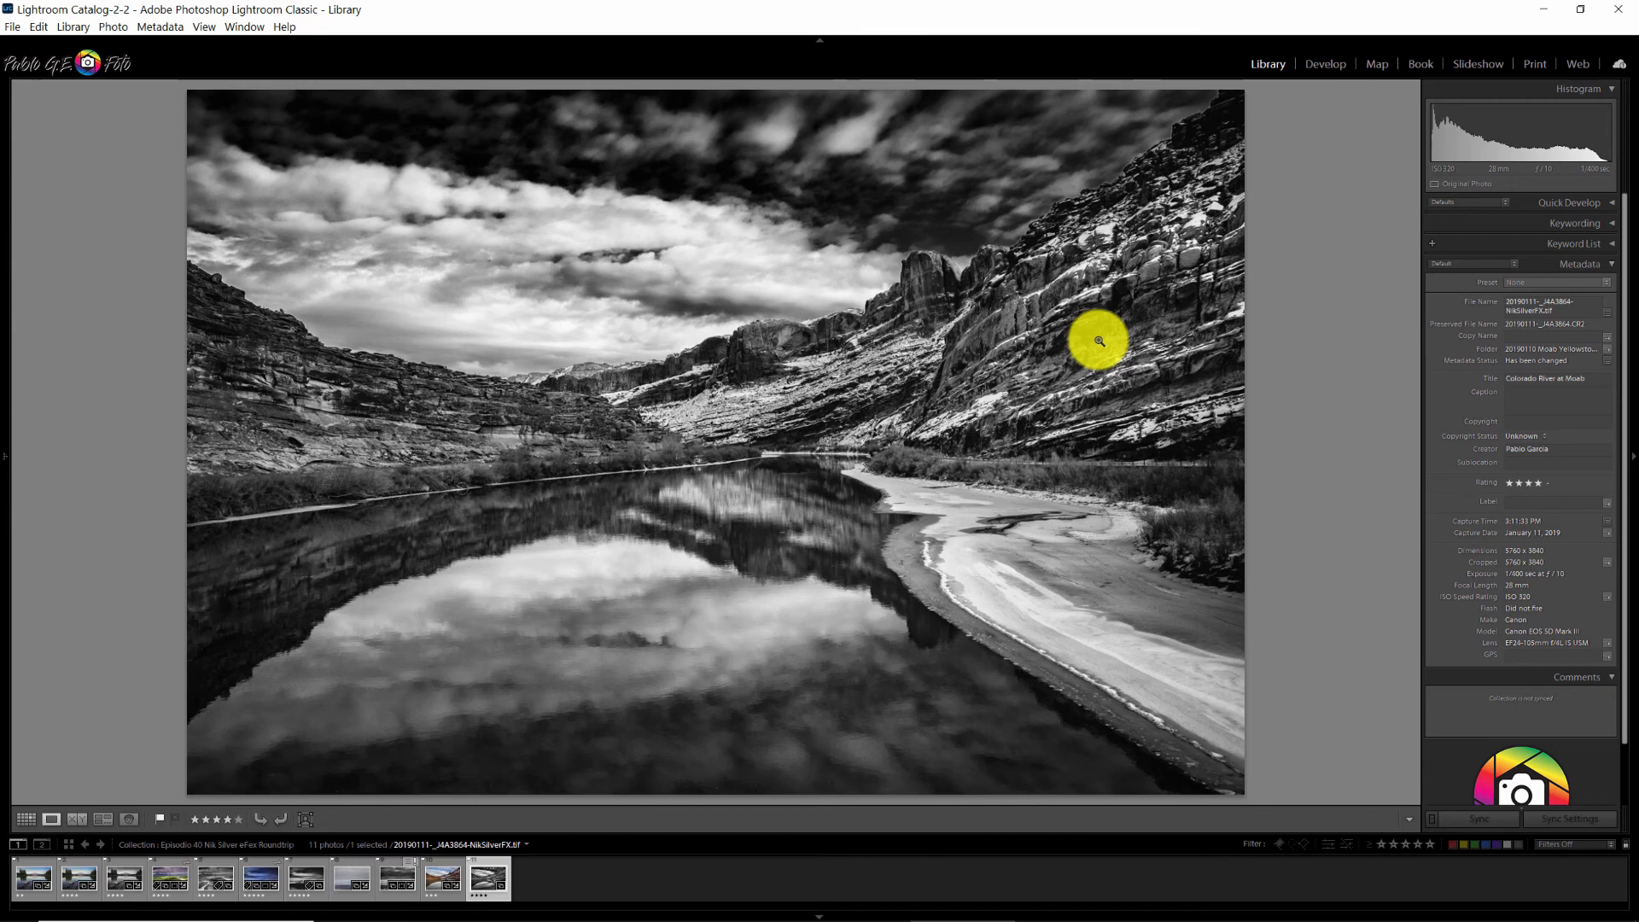
left_click(451, 866)
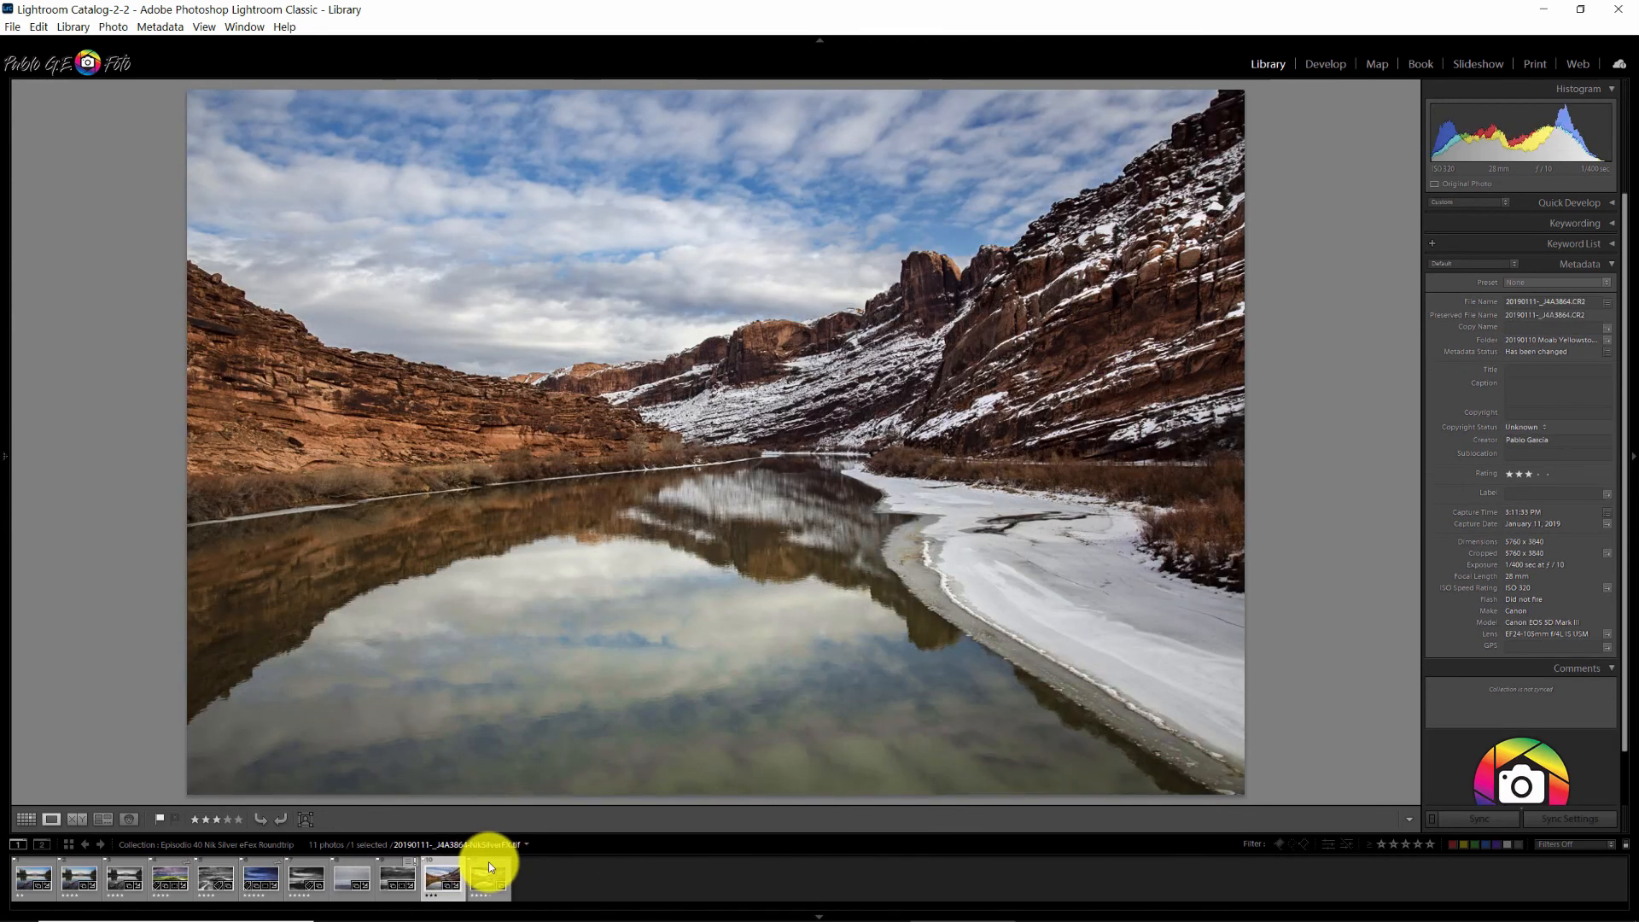
left_click(488, 862)
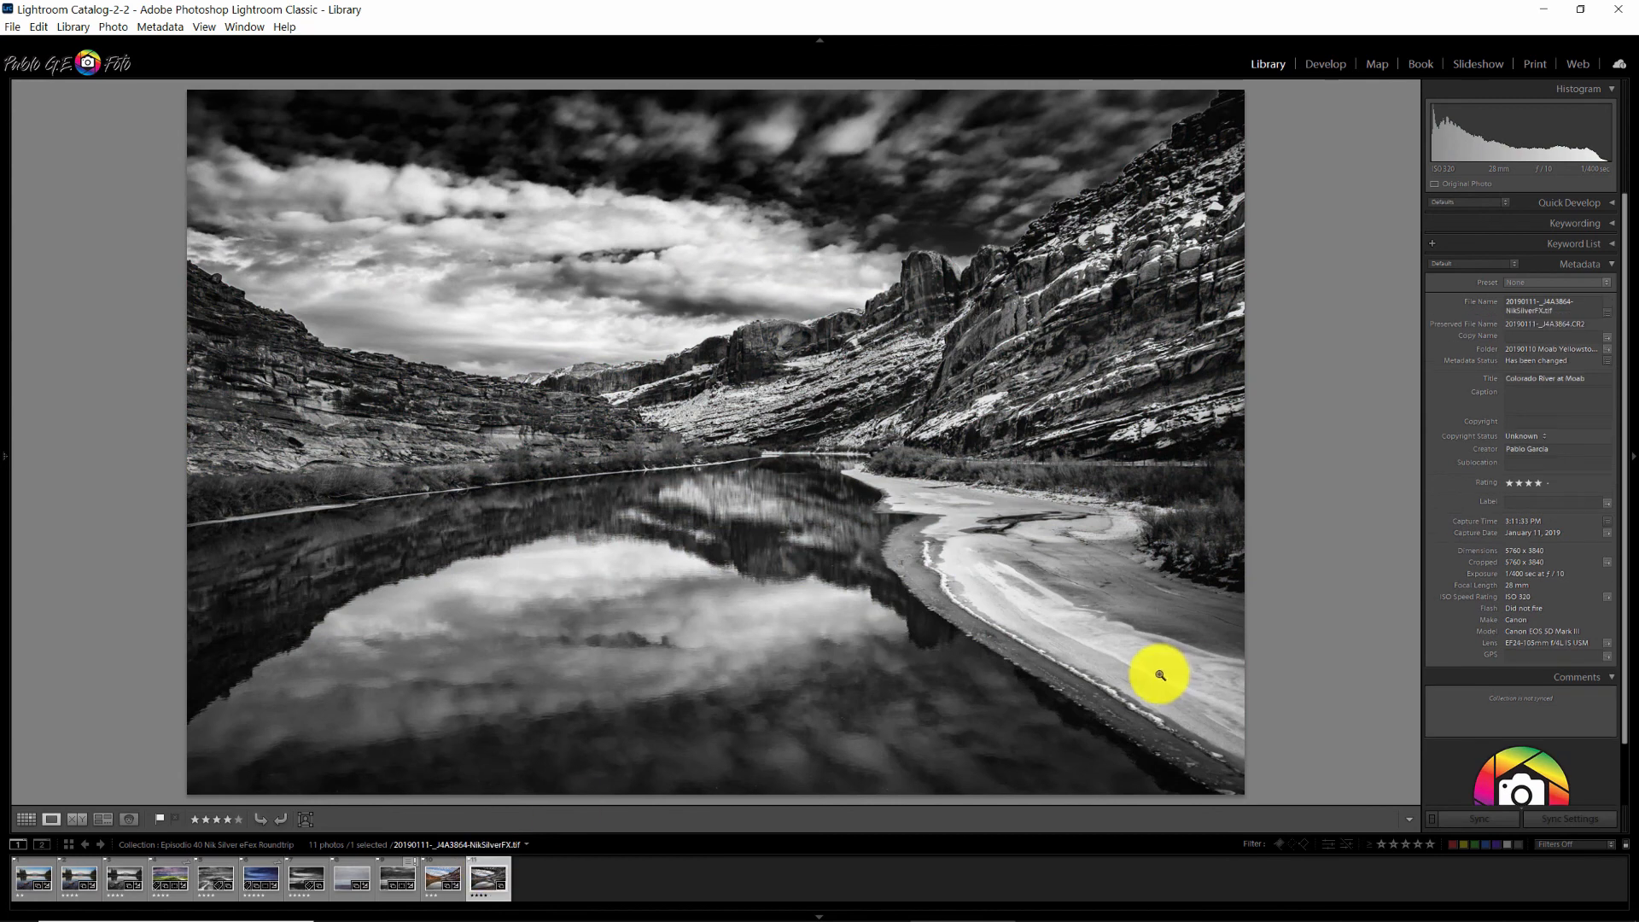